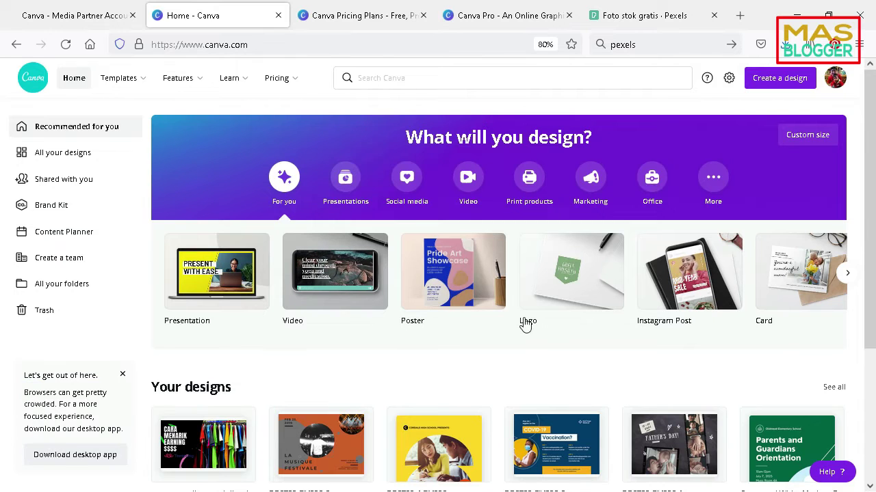
Step: Show the Free, Pro and Enterprise feature lists and mark the premium stock photos feature
click(367, 20)
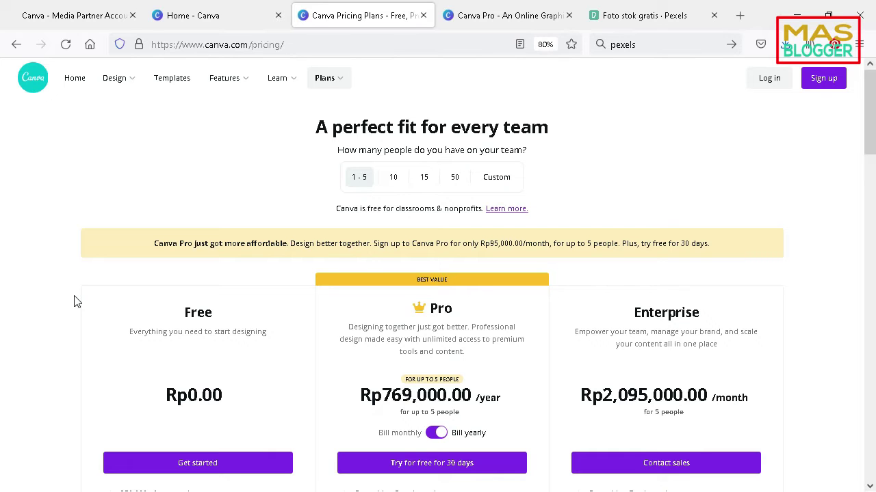
scroll(77, 302, down, 3)
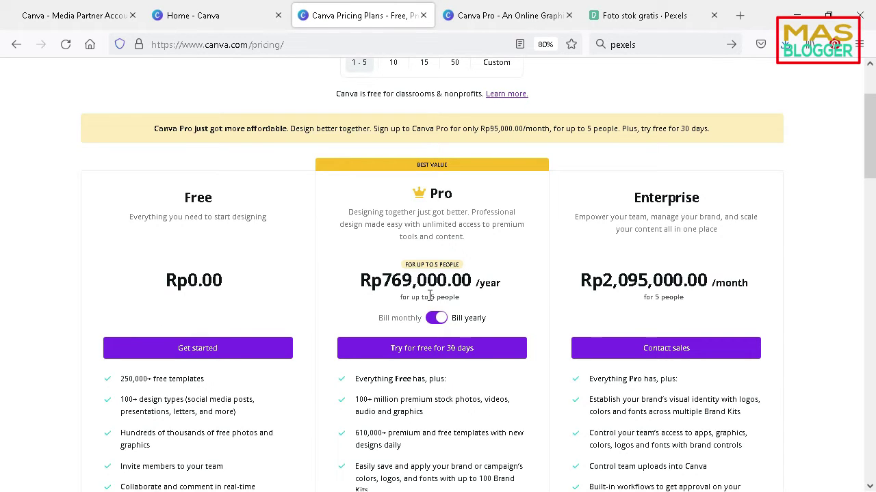
scroll(342, 244, down, 5)
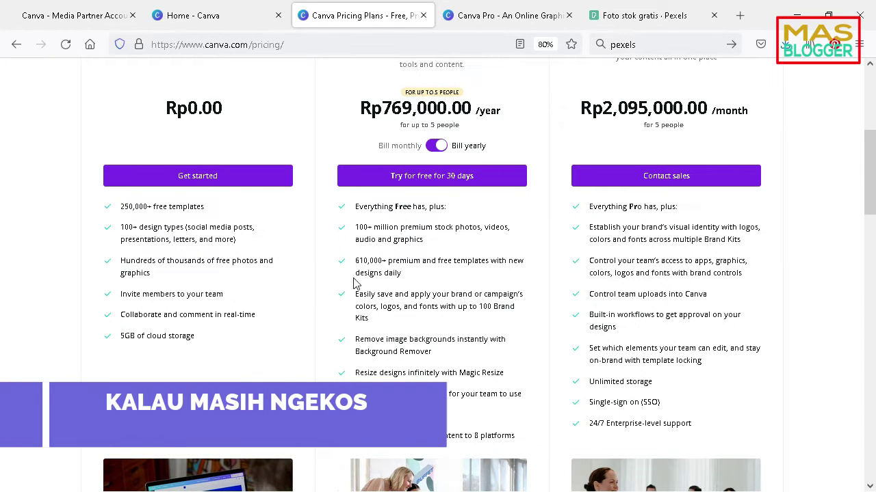
scroll(411, 301, up, 3)
scroll(205, 263, down, 3)
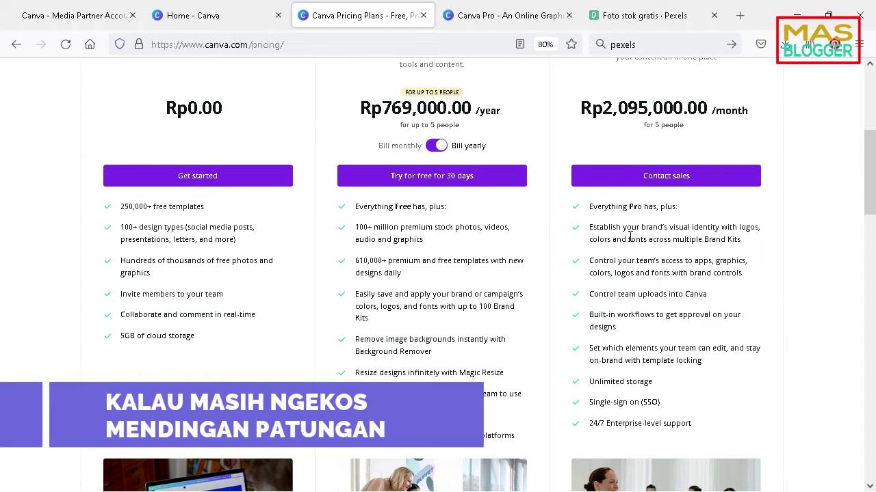
scroll(632, 349, up, 3)
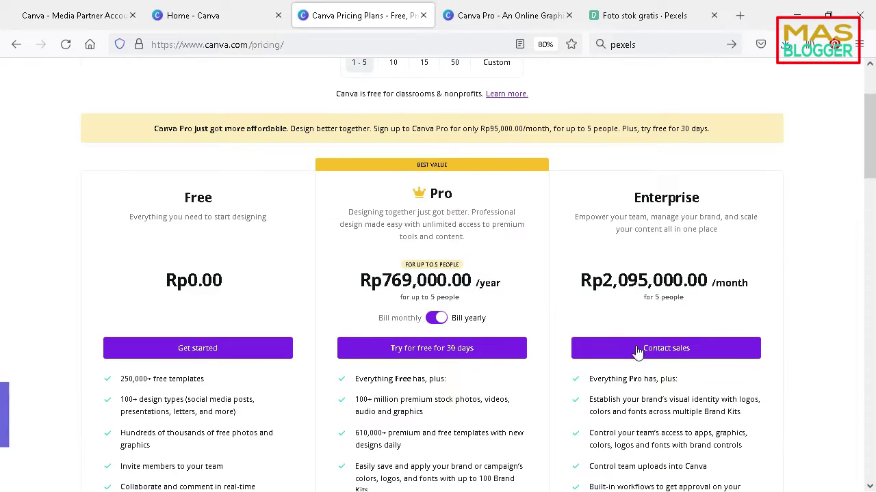
scroll(596, 214, down, 3)
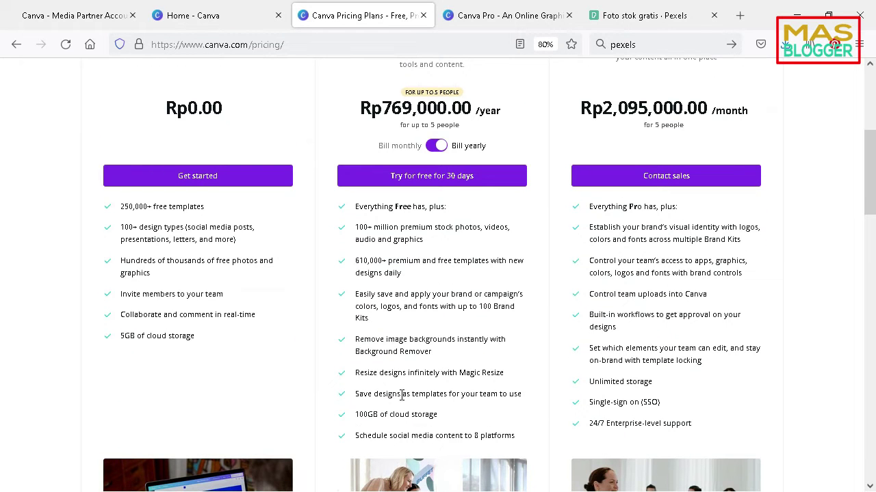
scroll(669, 349, up, 1)
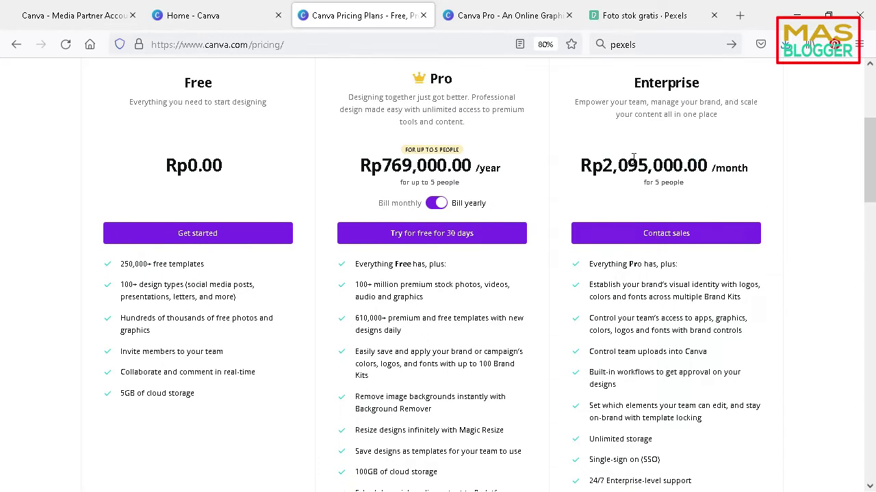
scroll(634, 342, down, 1)
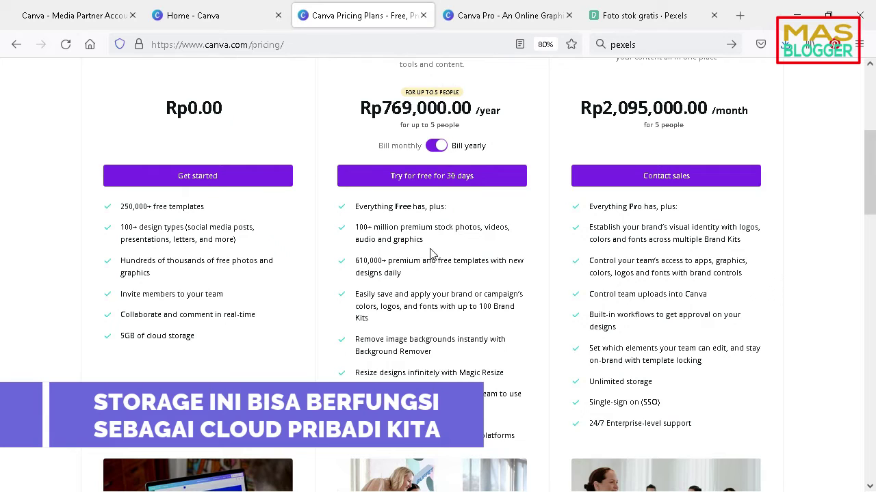
drag(374, 232, 413, 230)
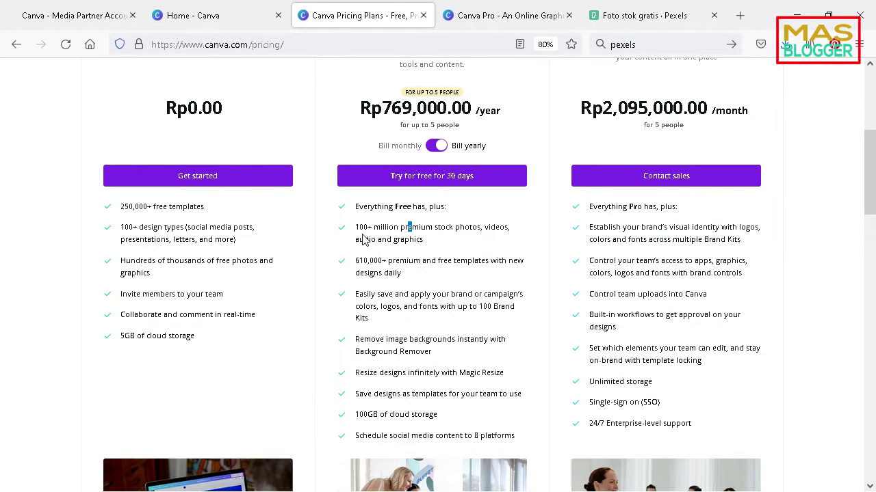
mouse_move(356, 227)
mouse_down()
mouse_move(453, 228)
mouse_move(450, 240)
mouse_up()
scroll(387, 256, down, 2)
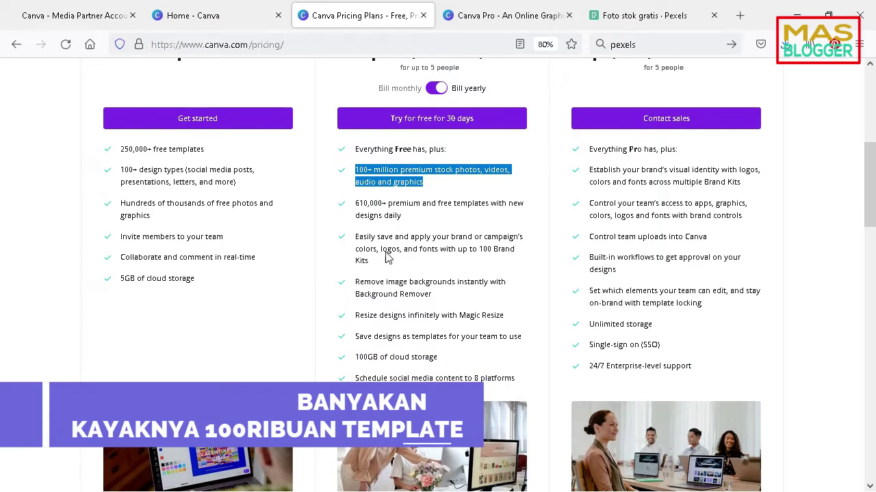
click(387, 256)
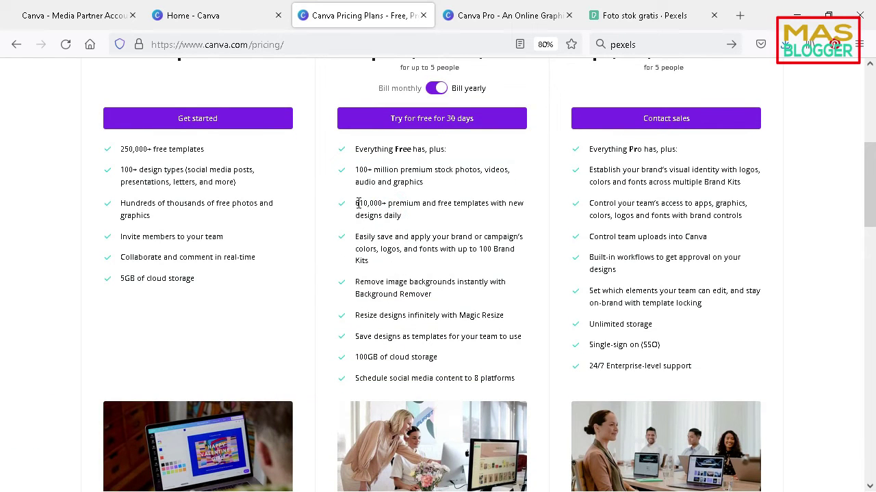
drag(357, 203, 405, 217)
click(400, 218)
drag(357, 238, 433, 239)
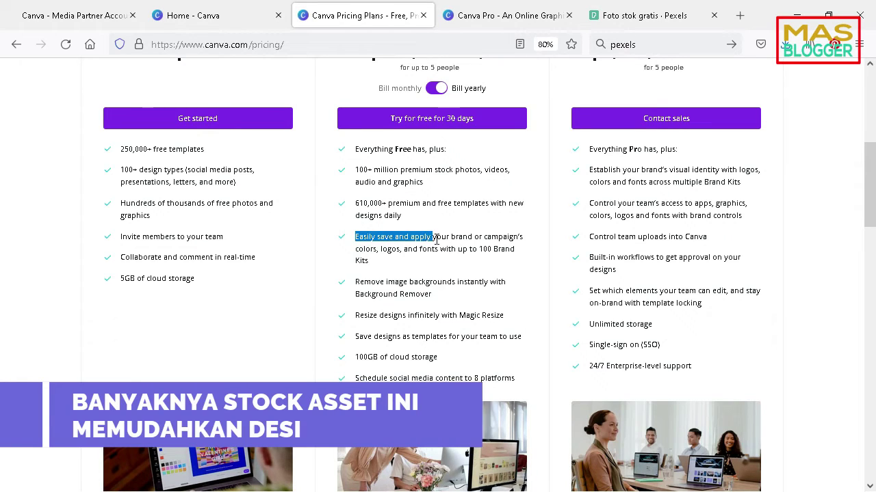
drag(434, 239, 438, 240)
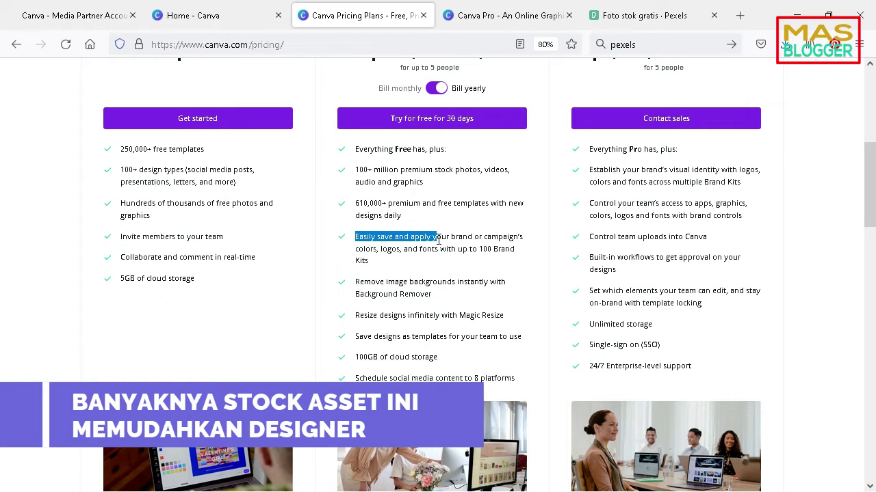
click(387, 263)
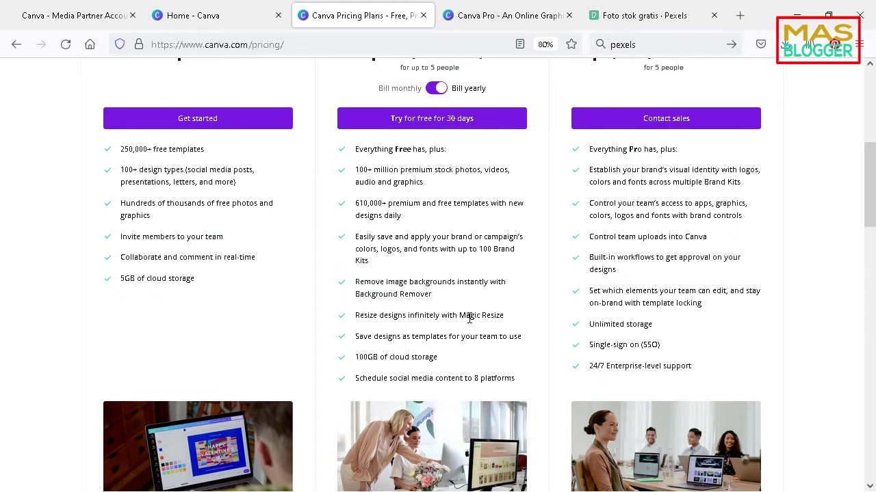
Step: Highlight the Pro plan's 100GB cloud storage figure in the three-plan comparison
scroll(408, 314, down, 2)
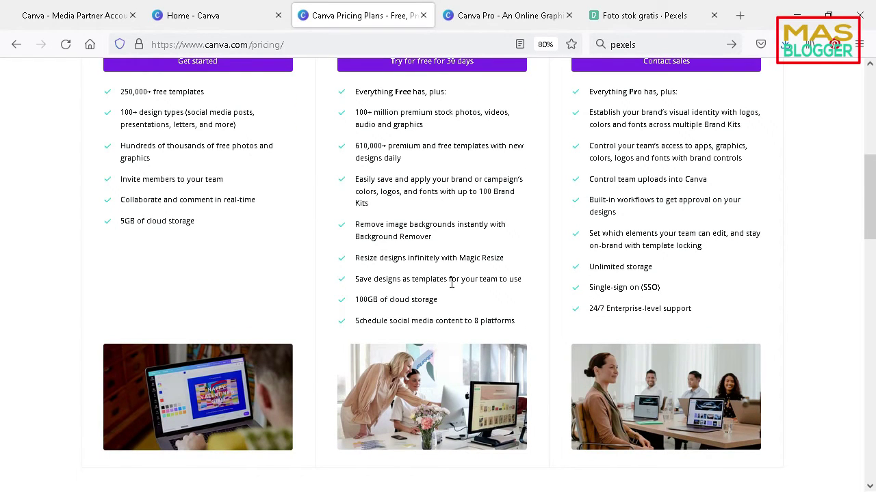
scroll(457, 284, up, 4)
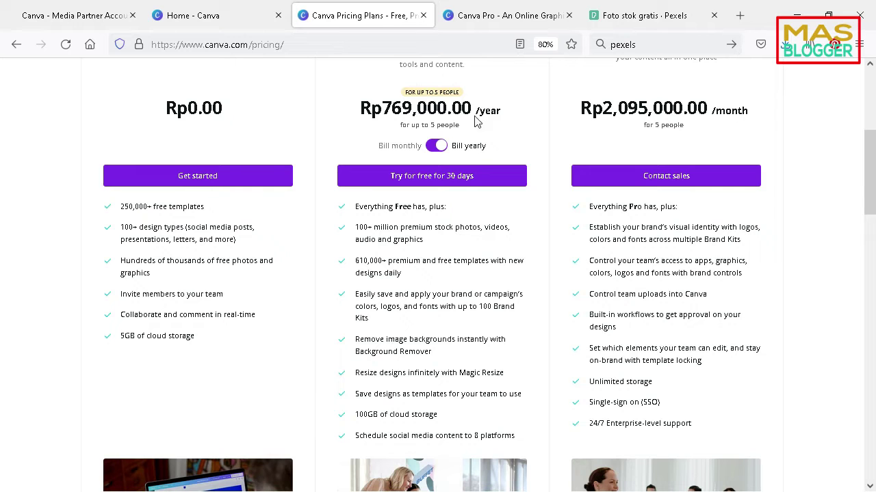
scroll(478, 165, down, 2)
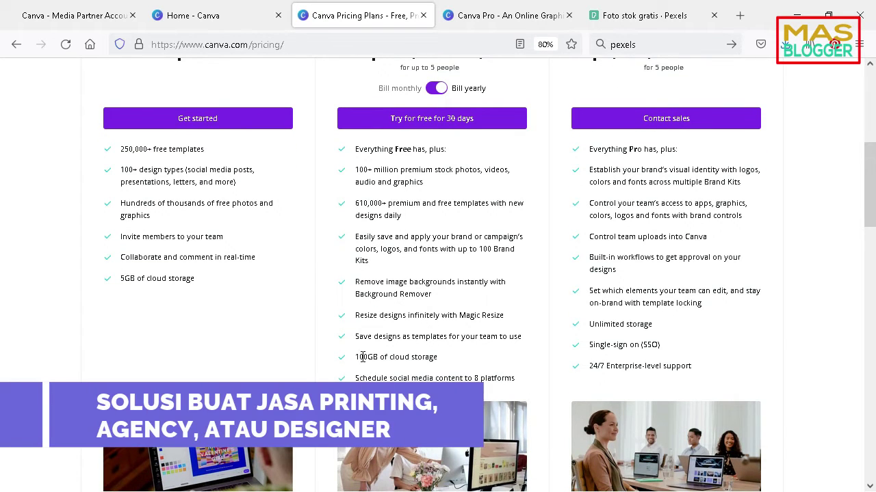
drag(381, 356, 355, 359)
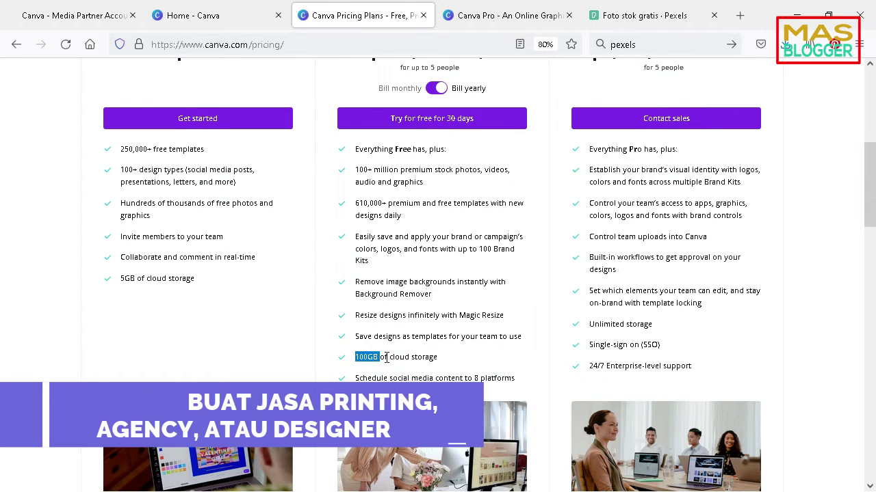
scroll(386, 357, down, 2)
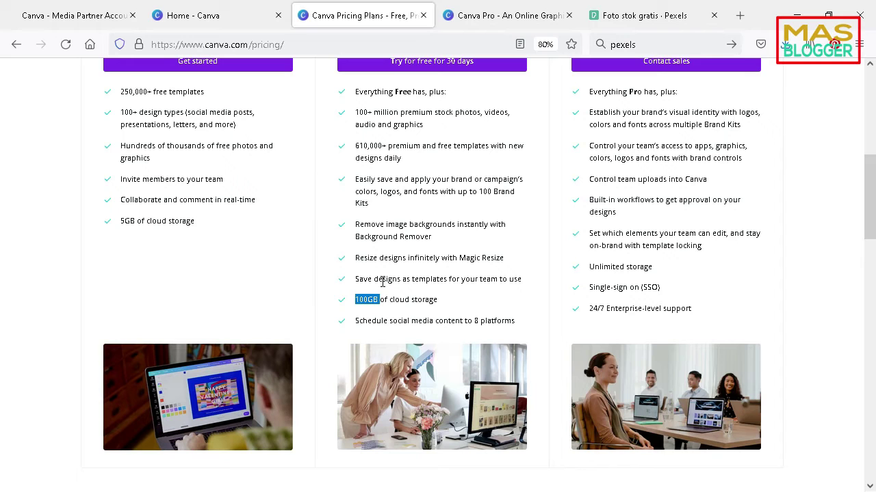
Step: Start the Canva Pro 30-day free trial from the Canva Pro page
click(491, 17)
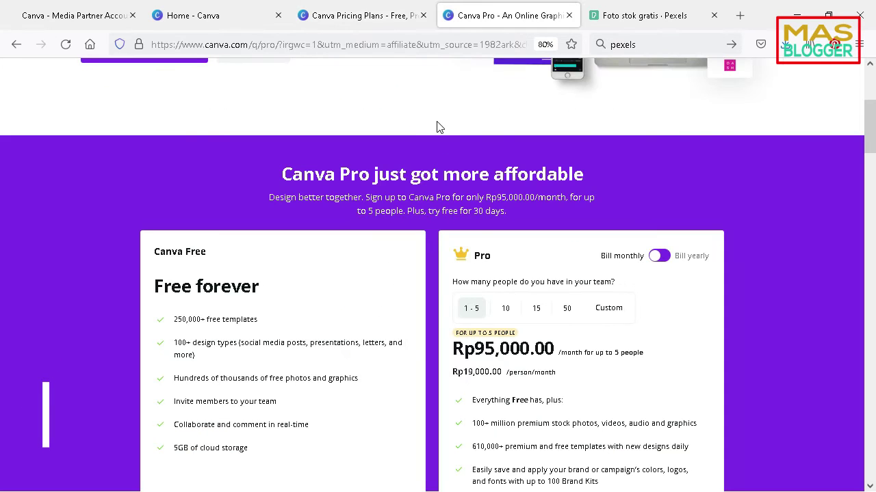
scroll(334, 183, up, 5)
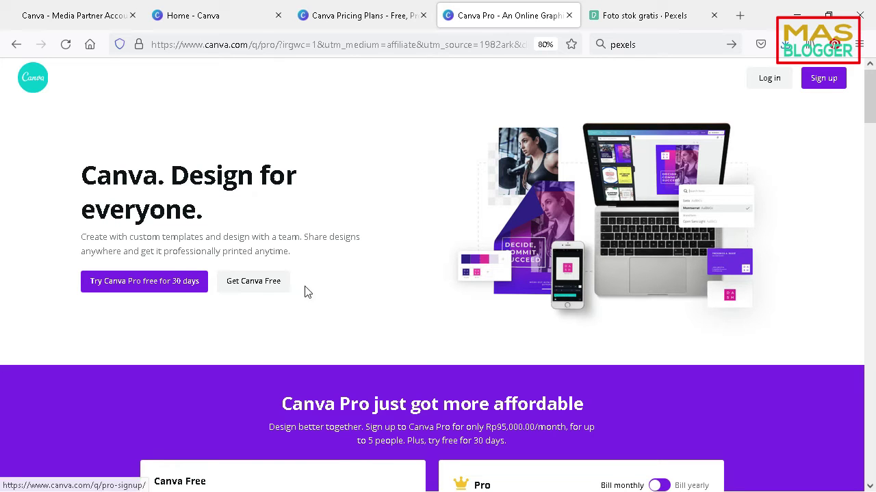
click(158, 286)
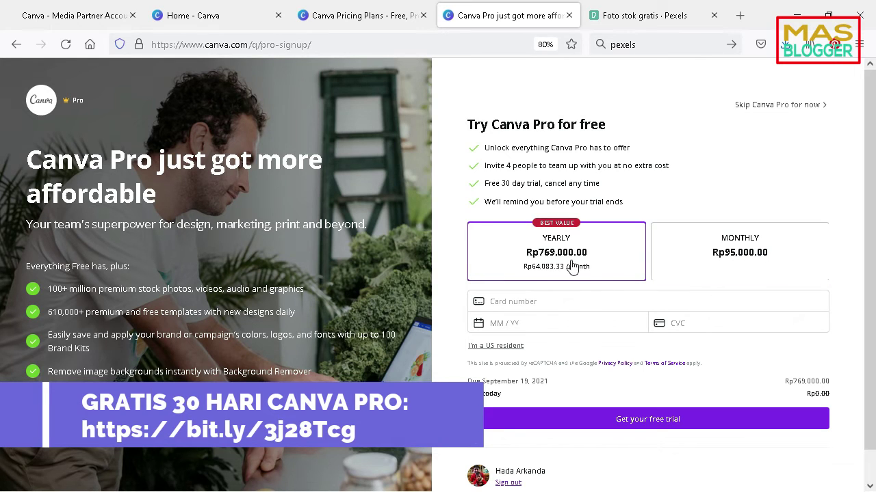
Step: Enter the payment card details and submit the yearly Canva Pro free-trial signup
scroll(562, 368, down, 1)
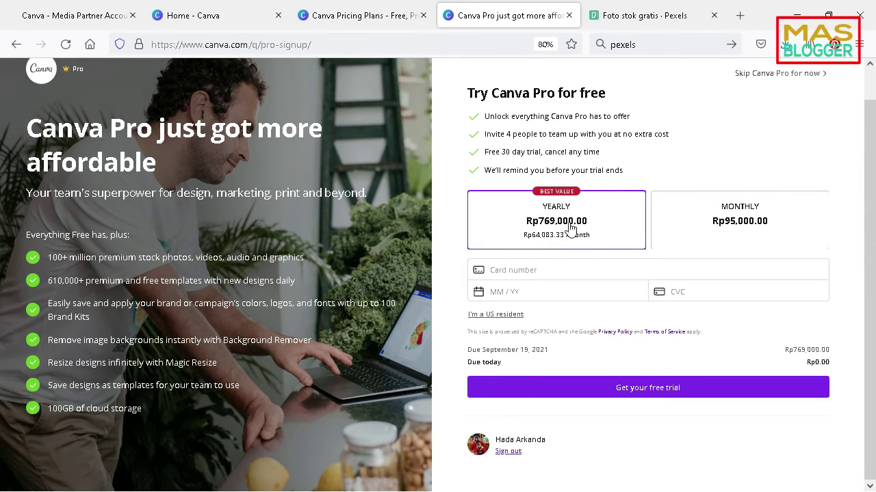
click(619, 387)
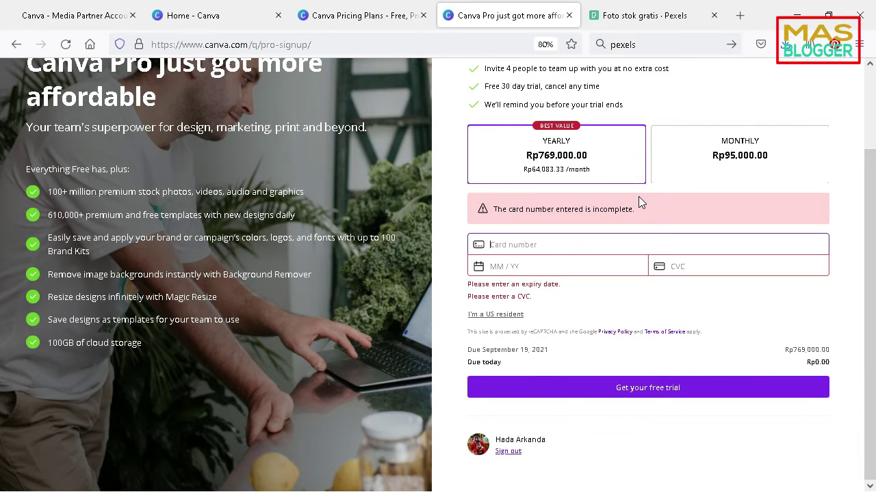
click(647, 387)
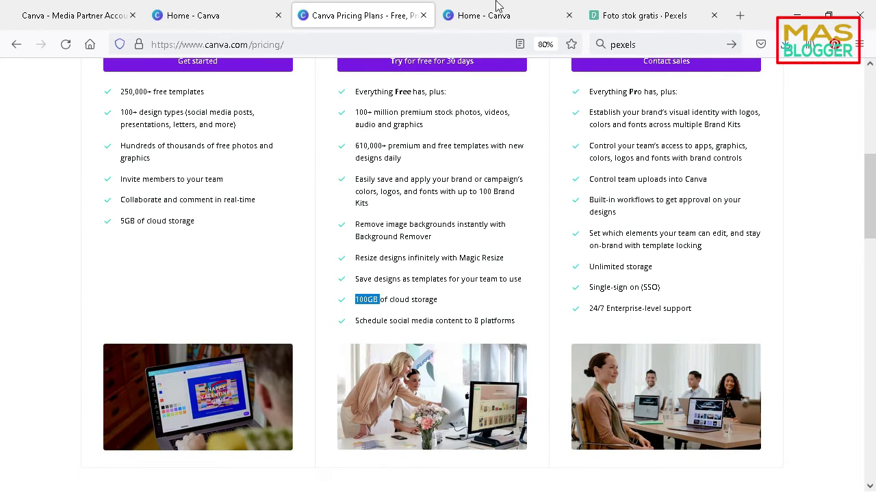
click(454, 15)
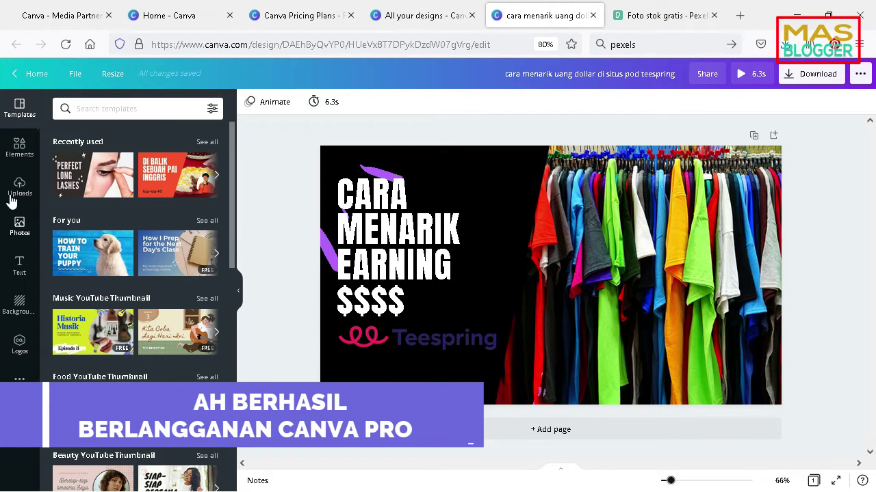
Step: Add Page 2 holding the lilac coffee-cup photo and bring up its effects options
click(528, 429)
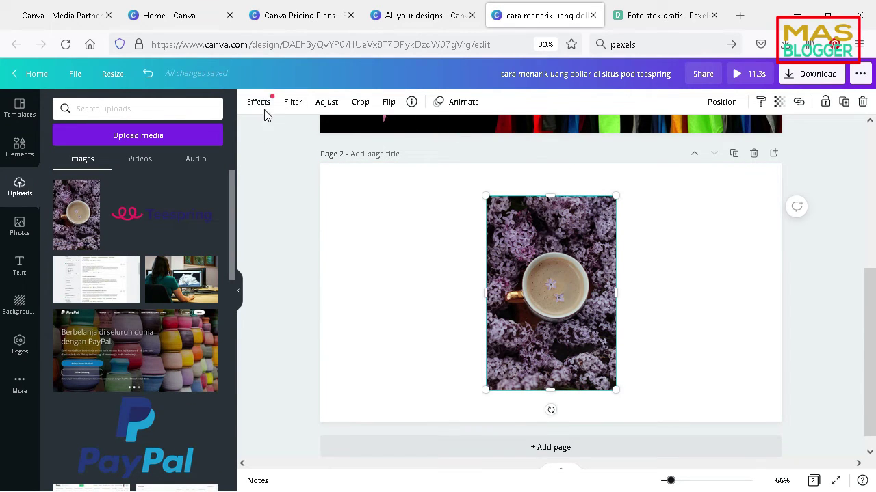
click(264, 107)
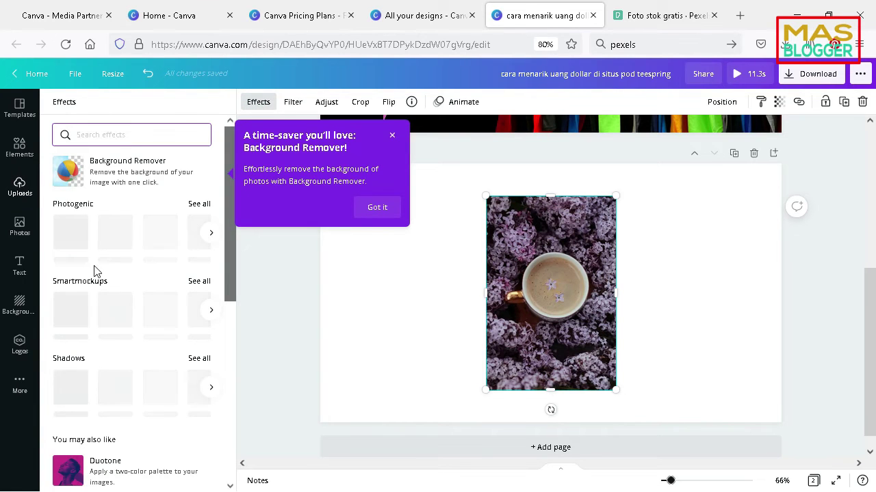
Step: Remove the coffee photo's lilac background, browse the Uploads tabs, and return to pricing
click(120, 170)
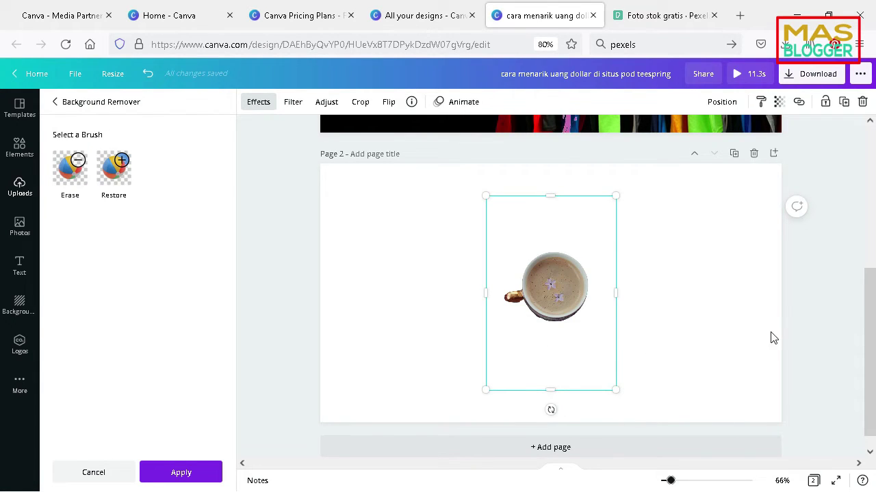
click(560, 285)
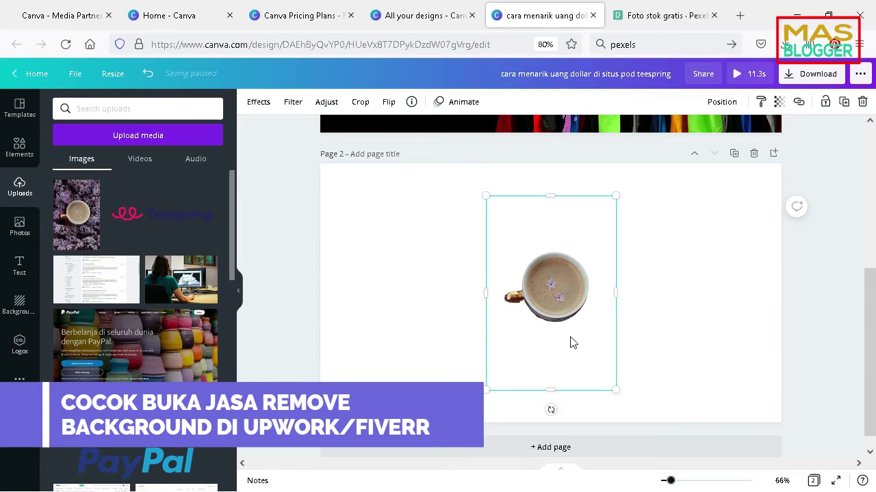
click(137, 161)
click(195, 159)
click(83, 163)
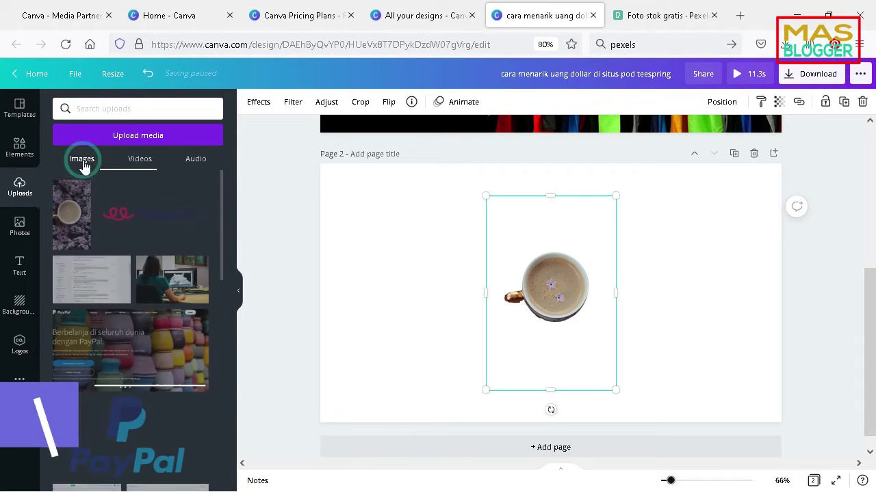
click(311, 14)
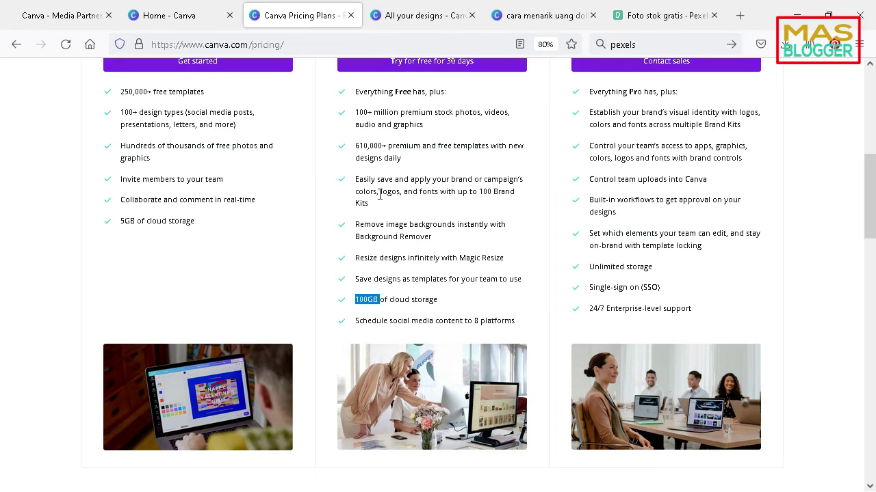
Step: Search Canva from All your designs for 'youtube thumbnail' templates
click(425, 9)
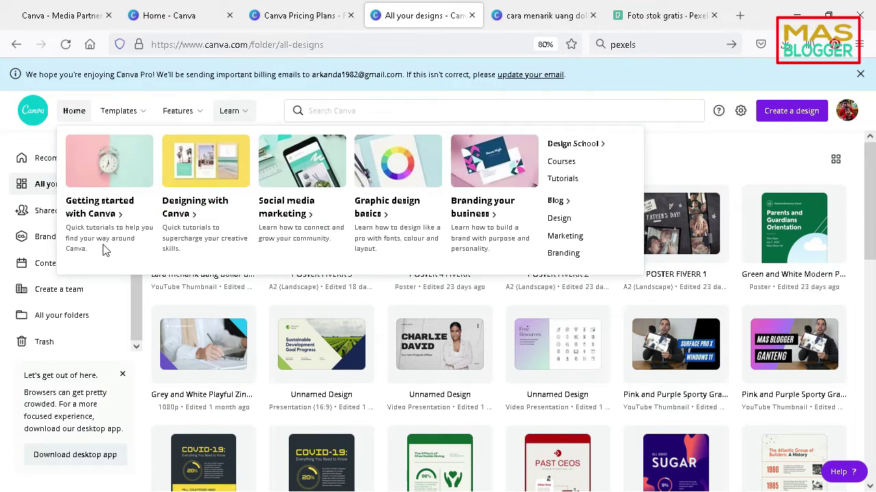
click(349, 110)
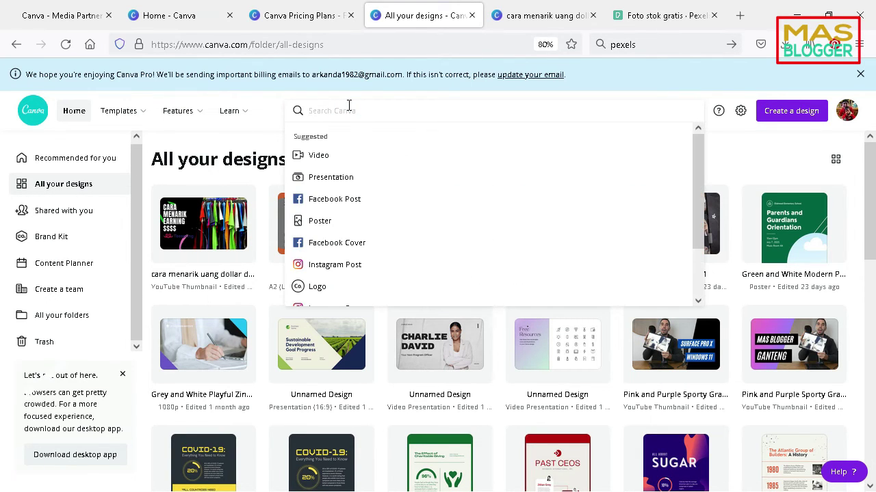
text(y)
text(ou)
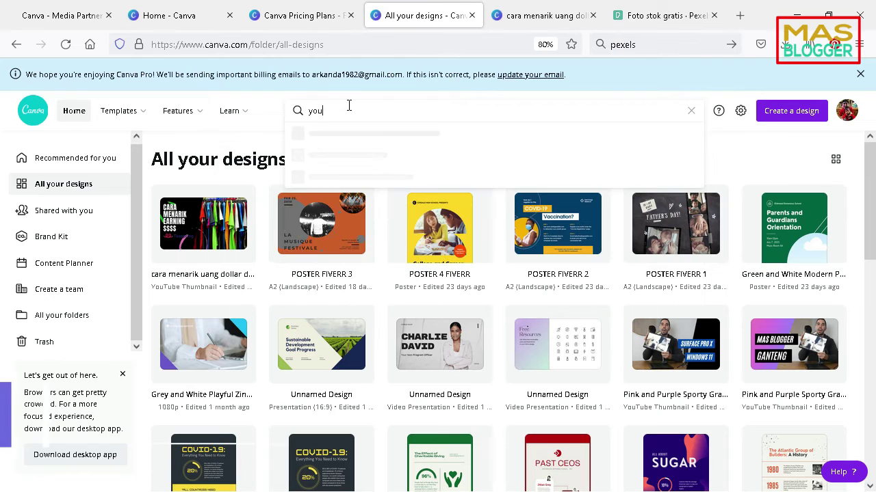
text(tube thumbnail)
key(Return)
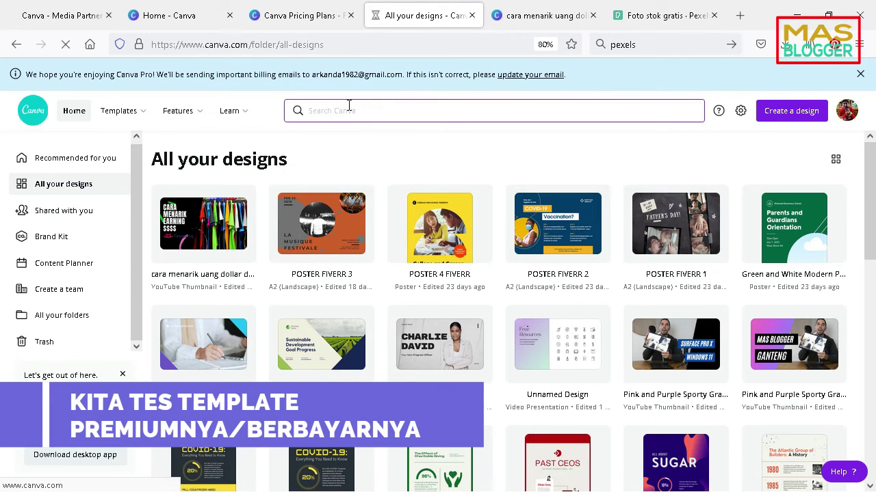
scroll(356, 274, down, 2)
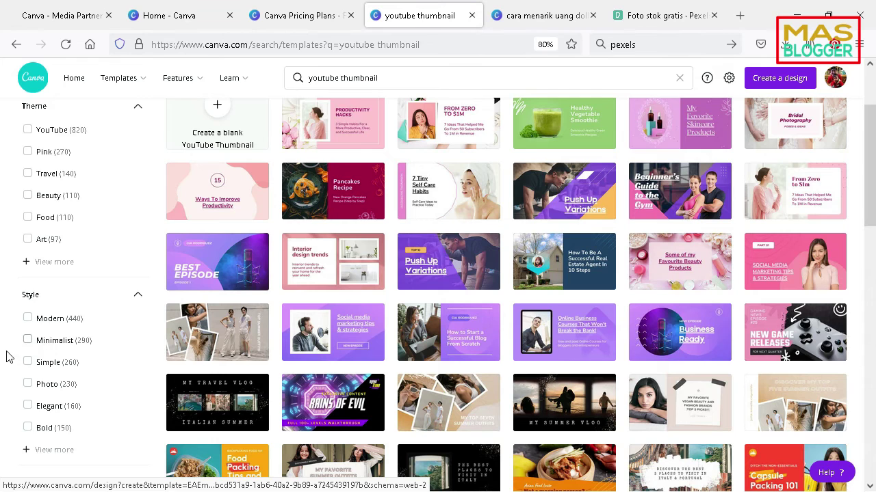
Step: Open the 'Purple Gradient Modern Podcast YouTube Thumbnail' template with Business Ready text
scroll(26, 363, down, 3)
scroll(26, 362, up, 3)
scroll(67, 329, up, 3)
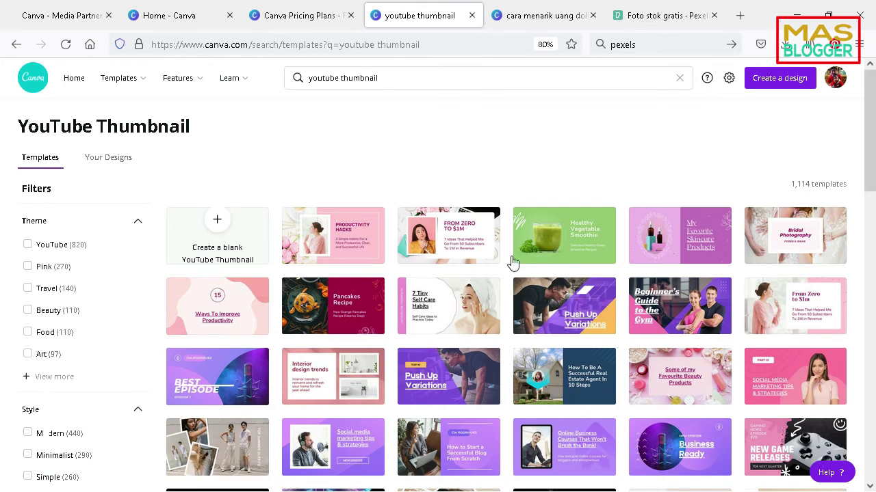
scroll(120, 346, down, 2)
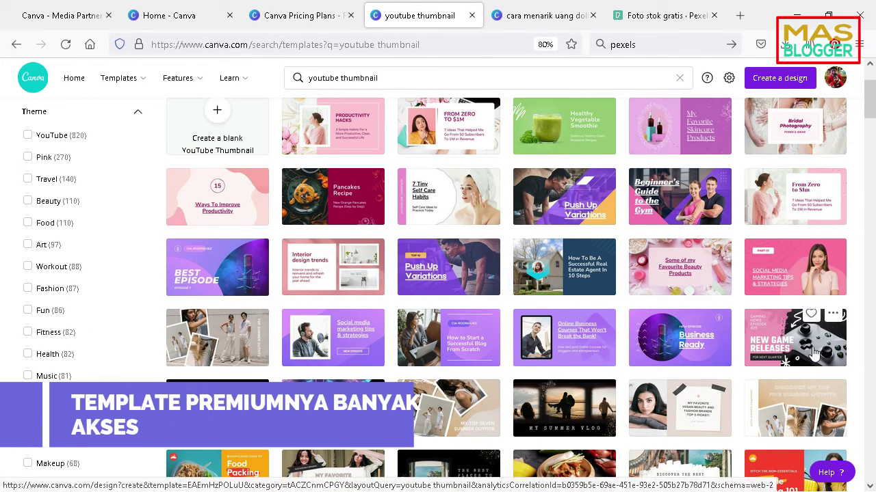
mouse_move(679, 447)
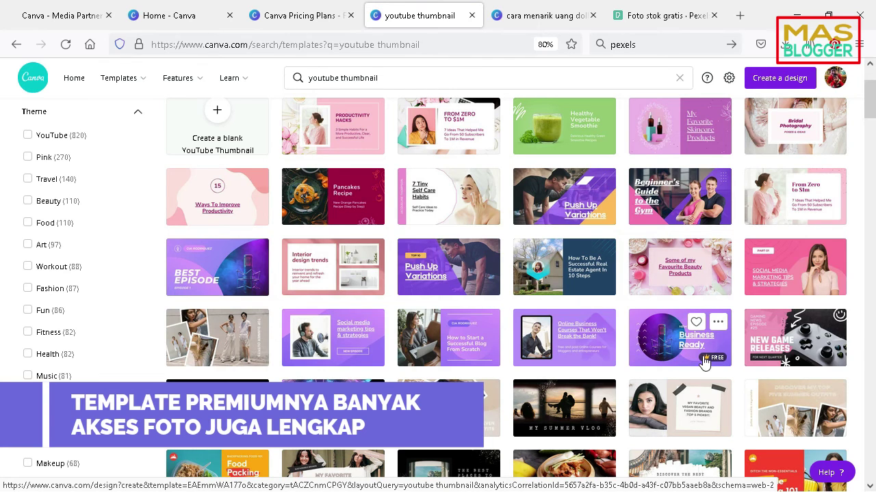
click(650, 338)
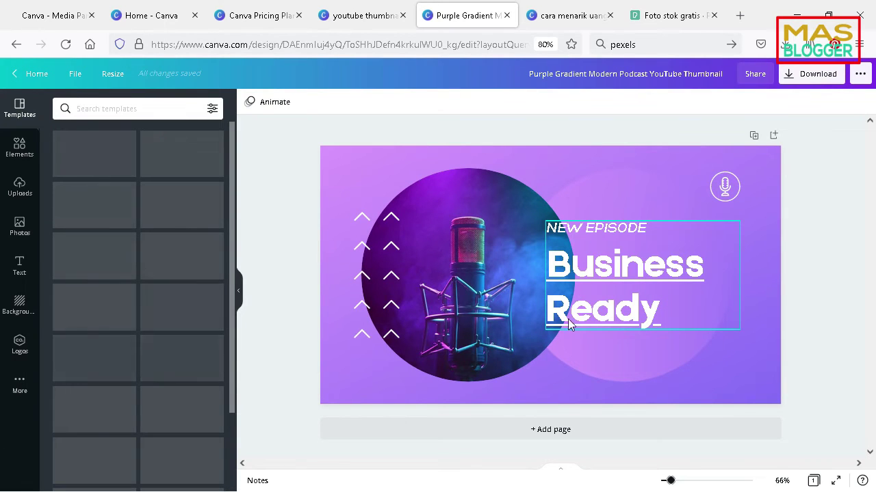
click(571, 192)
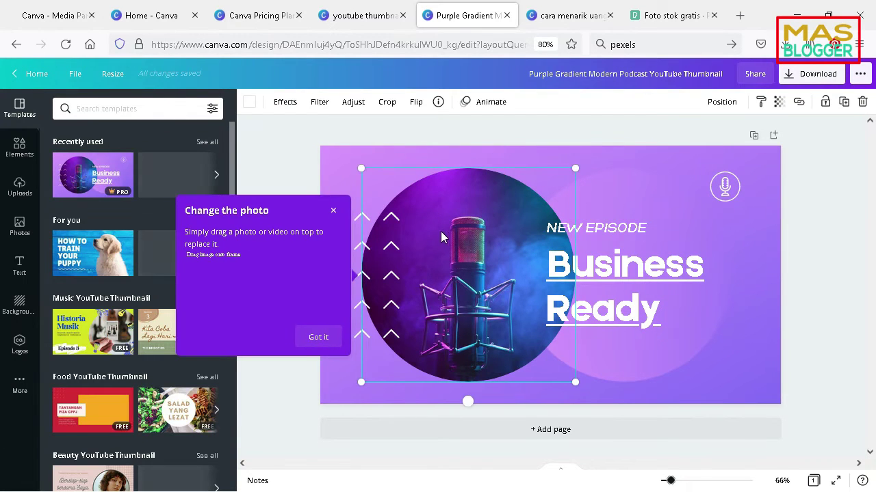
click(319, 342)
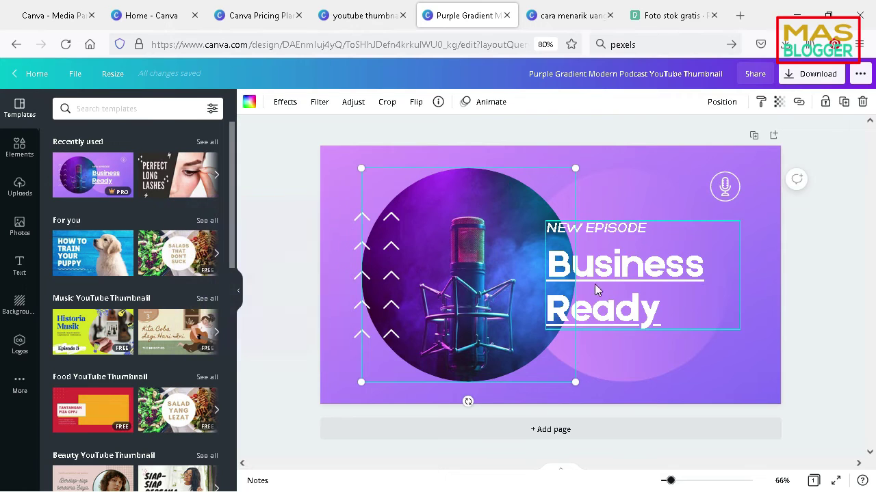
click(663, 271)
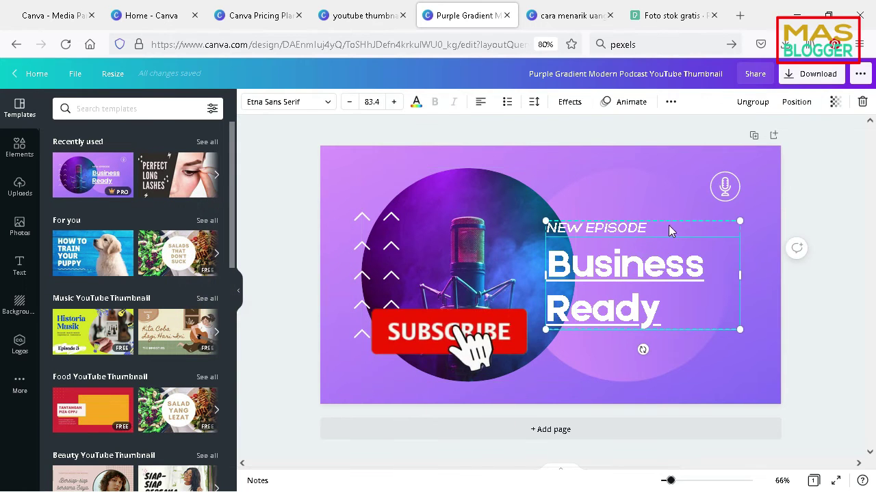
double_click(630, 229)
click(257, 15)
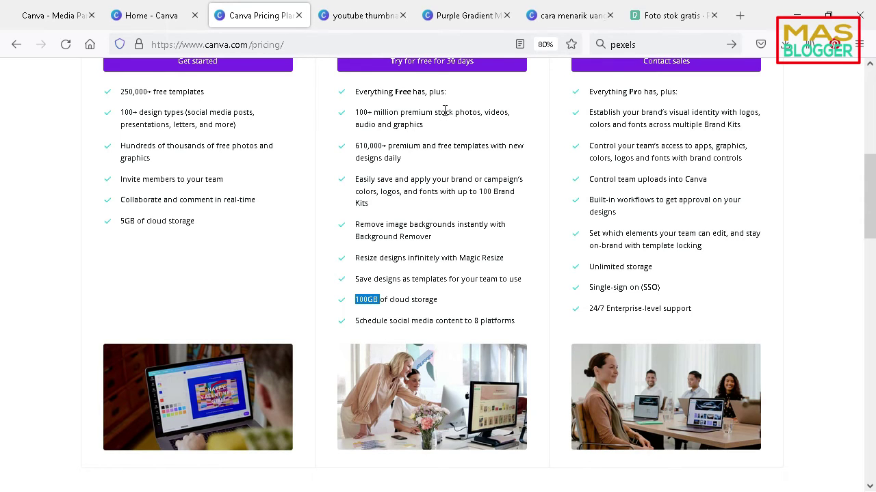
click(367, 15)
click(459, 15)
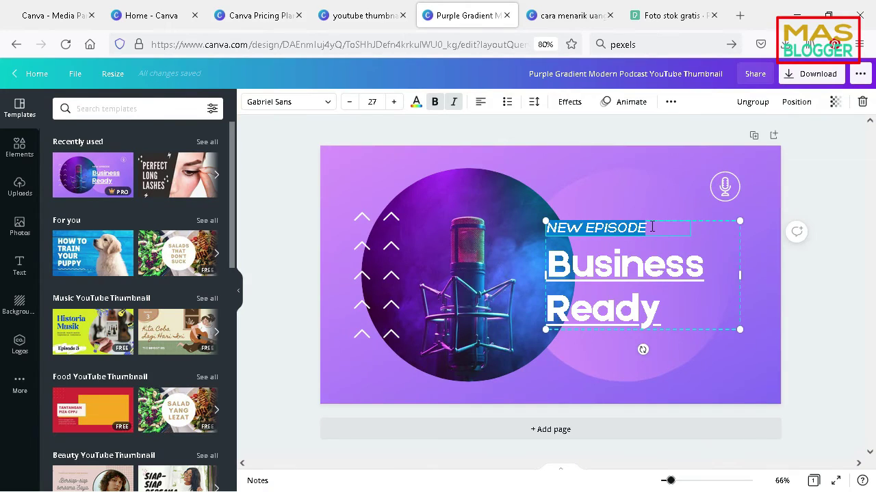
click(315, 104)
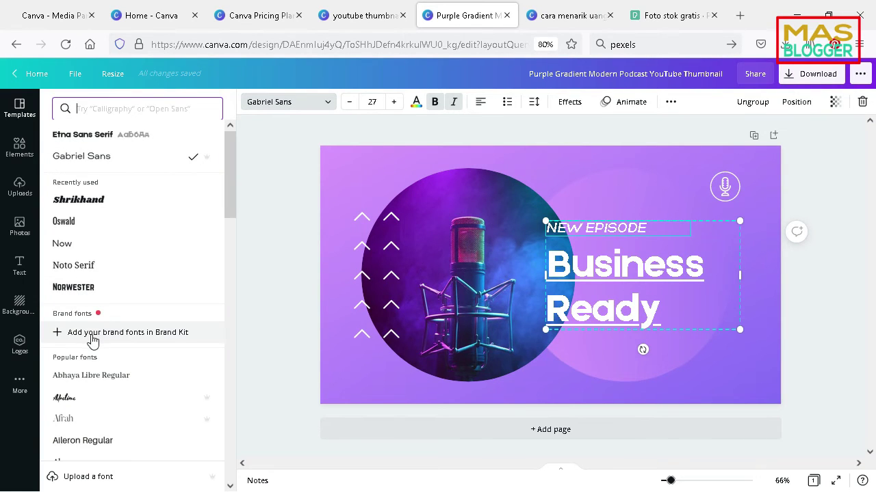
Step: Scroll the NEW EPISODE font list showing Gabriel Sans, Shrikhand, Oswald and Noto Serif
scroll(228, 184, down, 1)
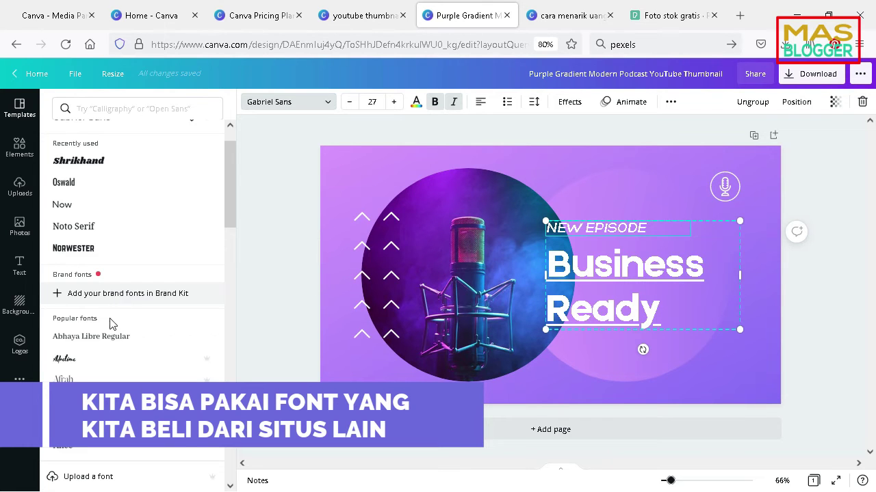
scroll(114, 308, down, 5)
mouse_move(234, 241)
mouse_down()
mouse_move(234, 385)
mouse_move(215, 297)
mouse_move(222, 142)
mouse_move(240, 341)
mouse_up()
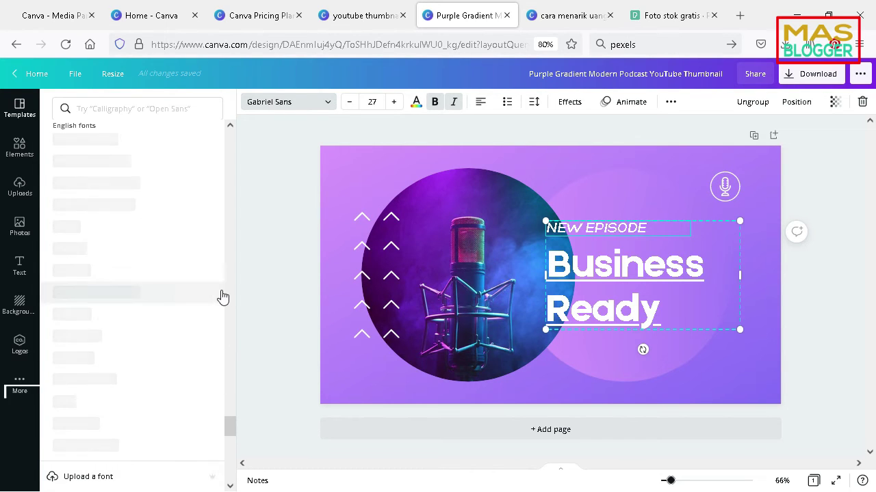
mouse_move(232, 446)
mouse_down()
mouse_move(230, 480)
mouse_move(232, 185)
mouse_up()
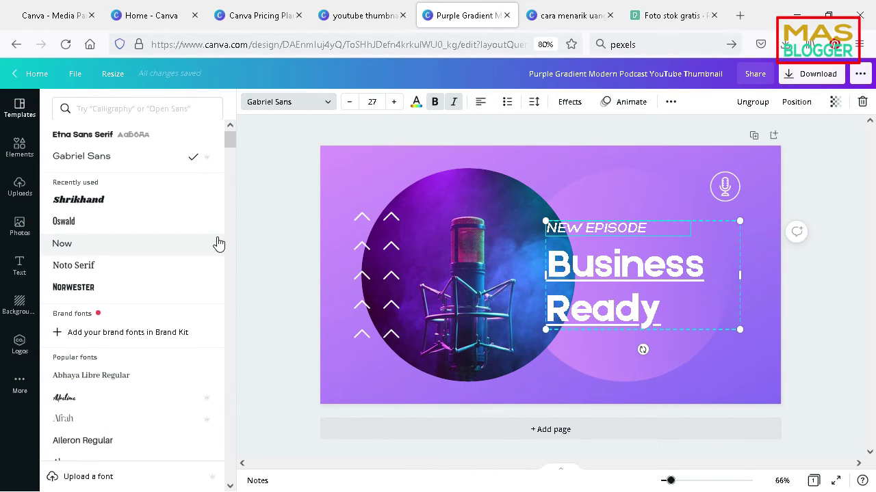
Step: Try Shrikhand and Oswald on NEW EPISODE, then select all the Business Ready heading text
click(101, 203)
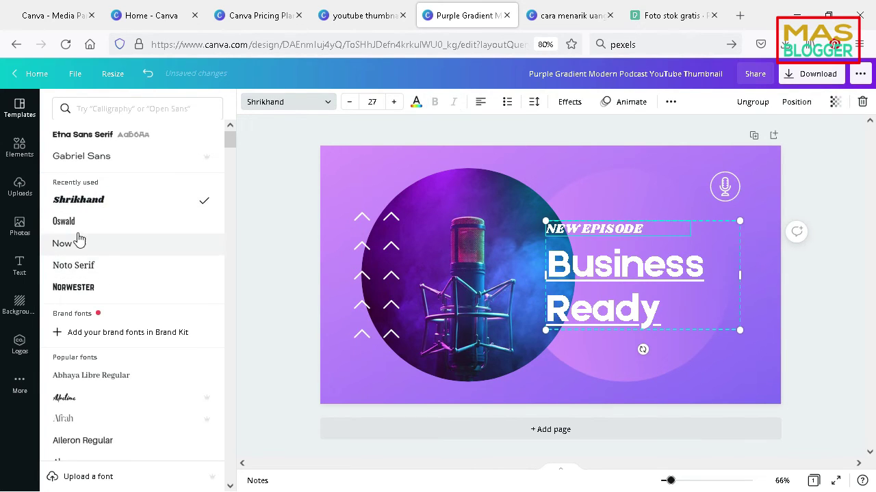
click(78, 230)
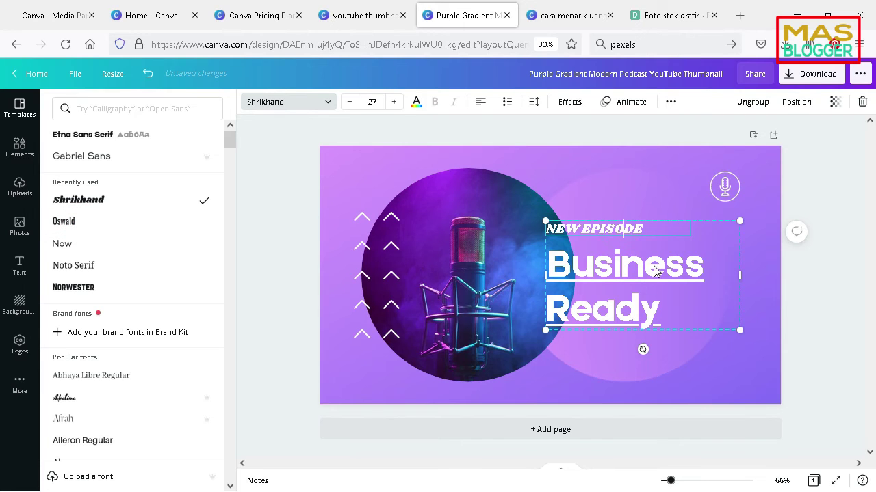
click(627, 272)
double_click(661, 310)
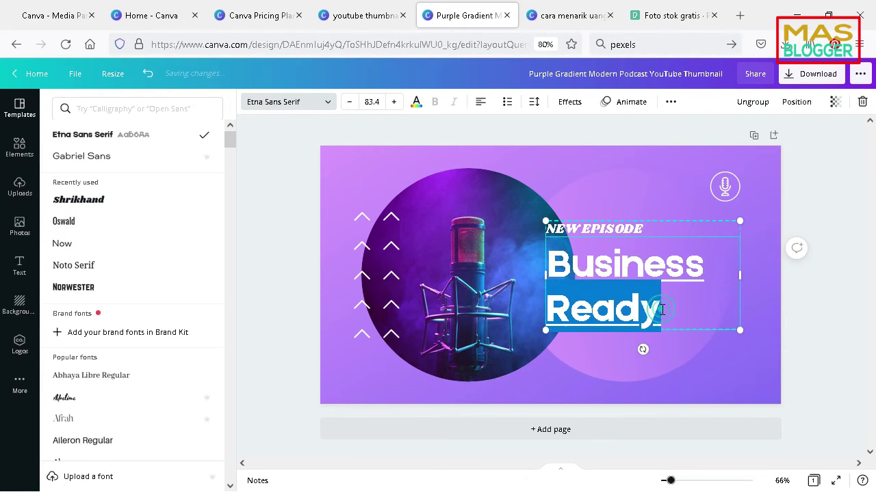
triple_click(669, 311)
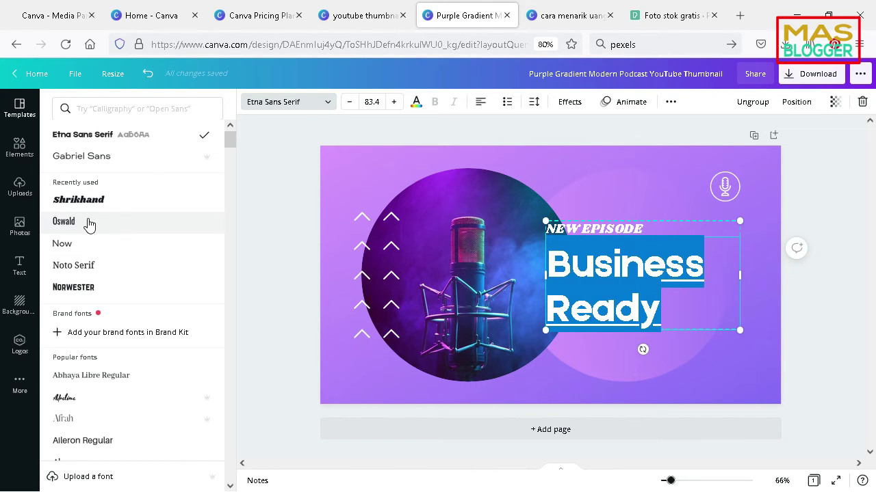
Step: Set the Business Ready heading to Shrikhand at size 75.4 so it fits two lines
click(88, 223)
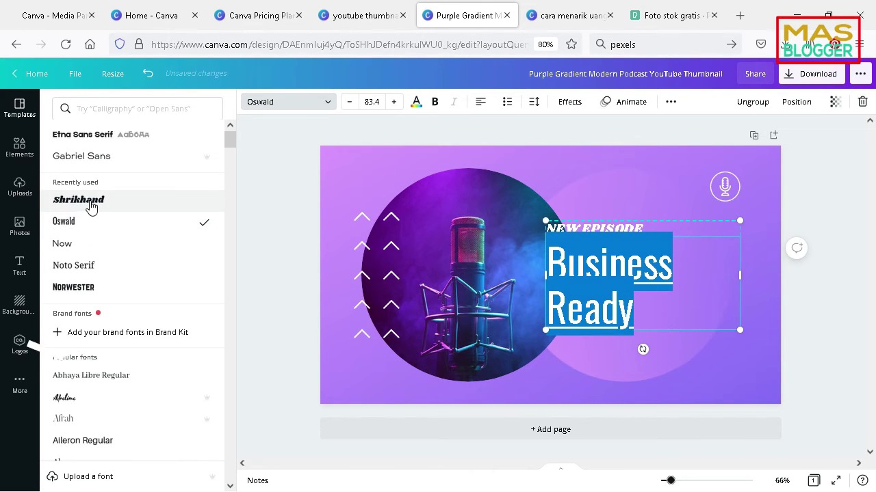
click(91, 203)
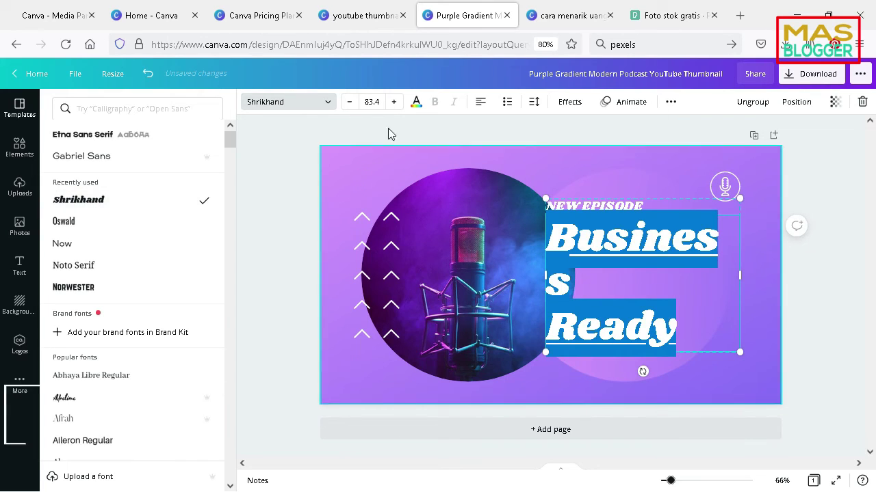
click(350, 102)
click(349, 102)
click(349, 102)
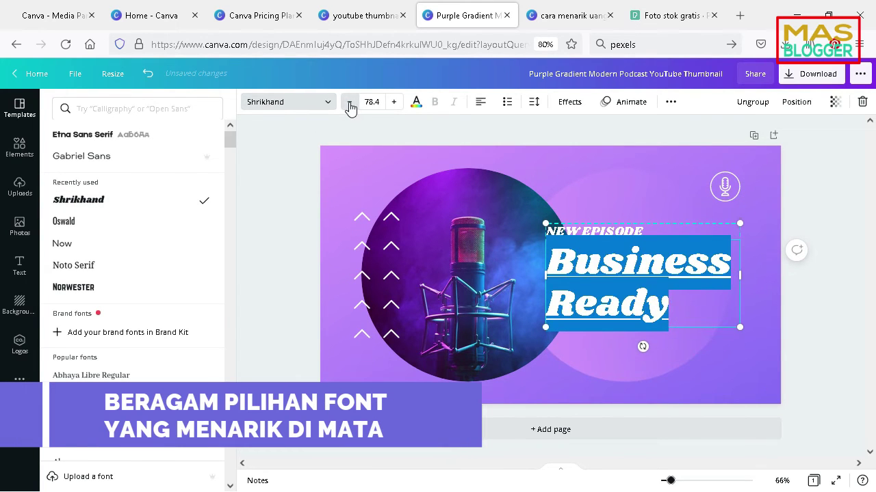
click(350, 102)
click(349, 102)
click(350, 102)
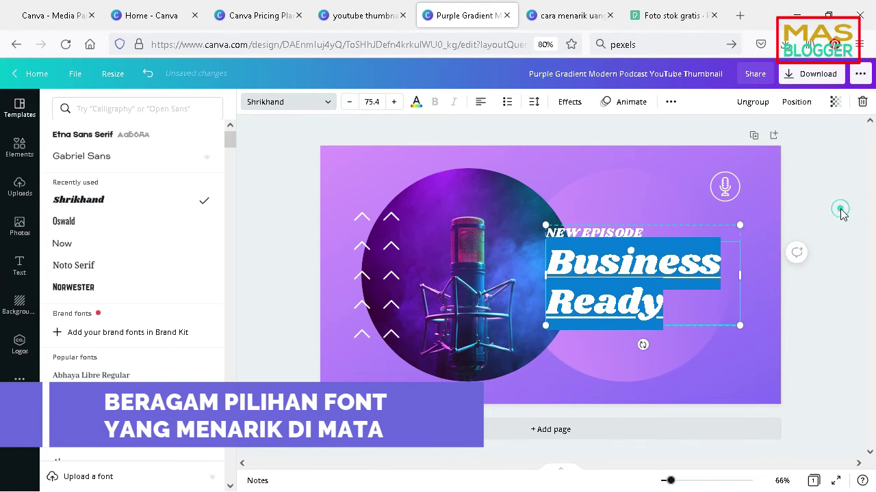
click(840, 211)
click(845, 189)
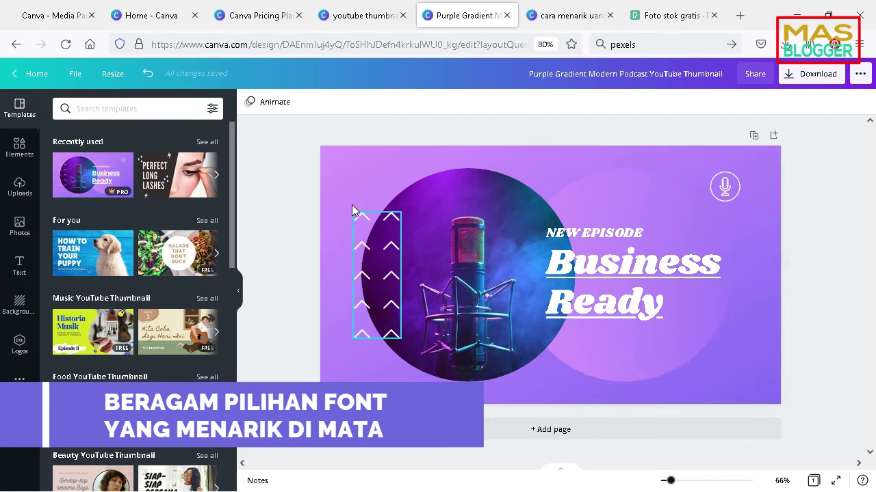
Step: Set the background gradient's first colour to Grass green #7ed957, after trying light purple and pink
click(336, 169)
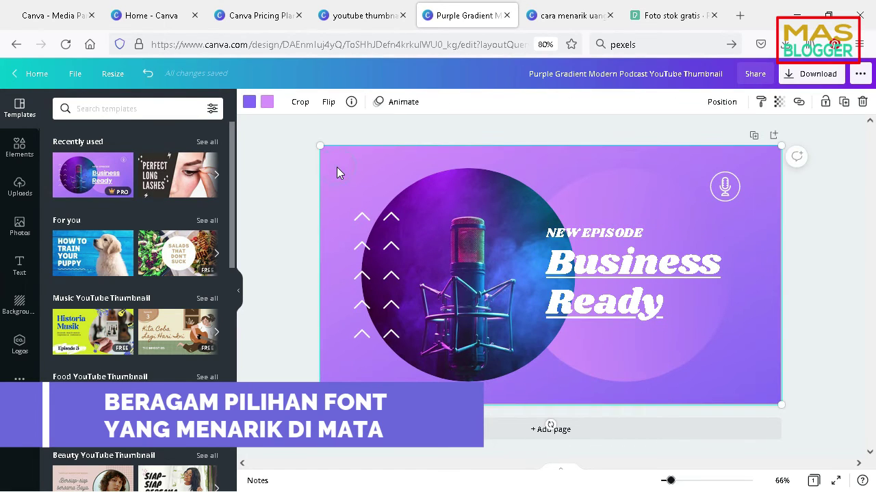
click(247, 104)
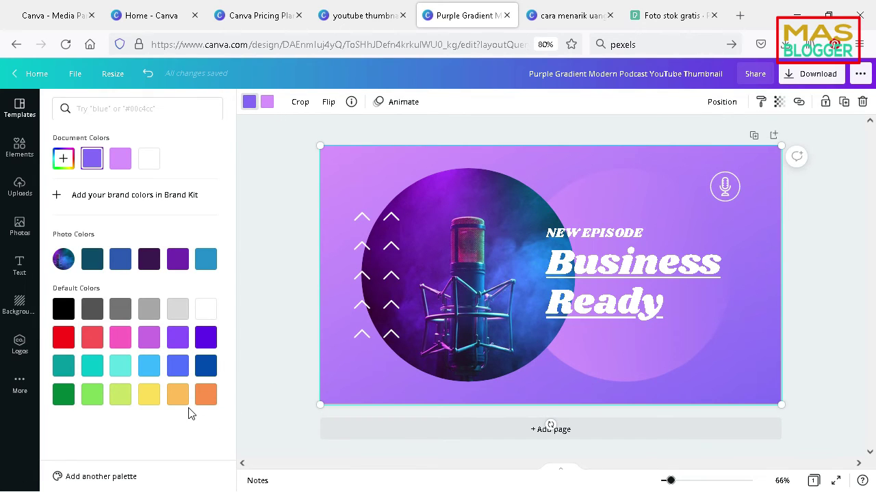
click(94, 396)
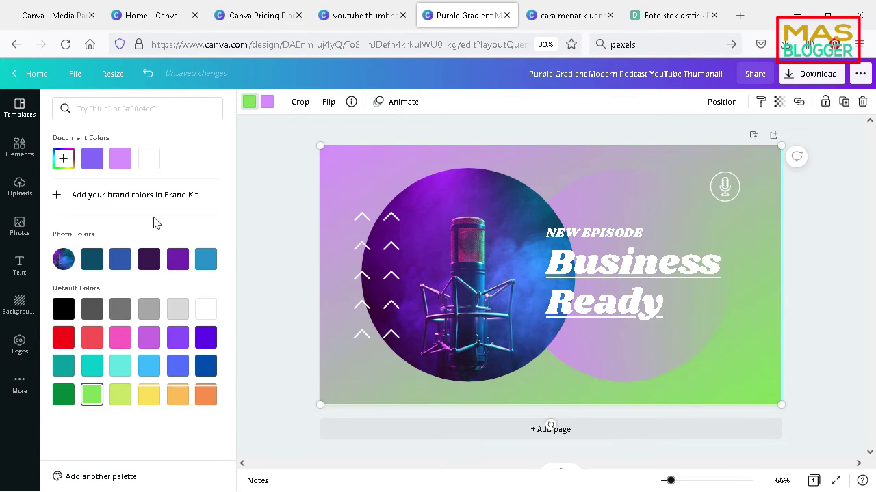
click(119, 161)
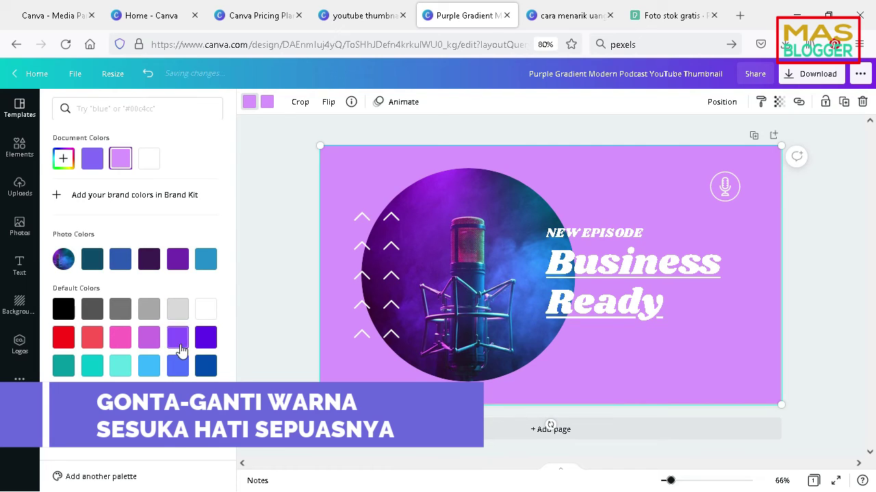
click(121, 345)
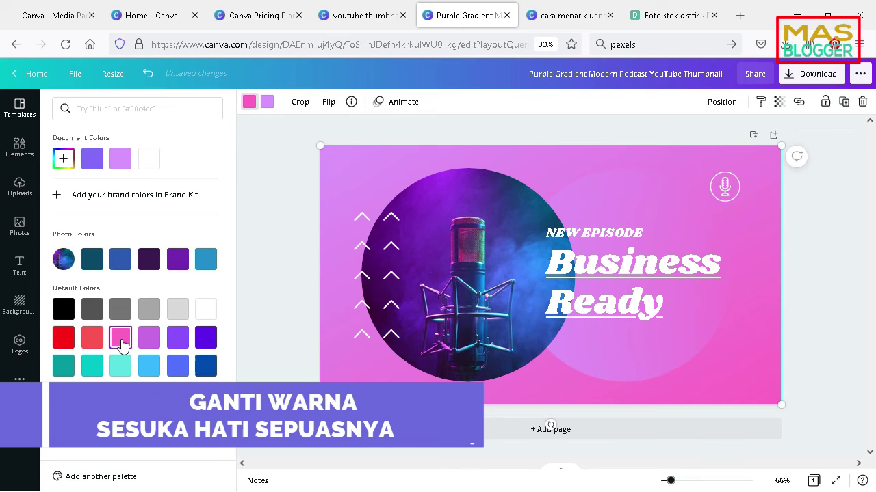
click(92, 394)
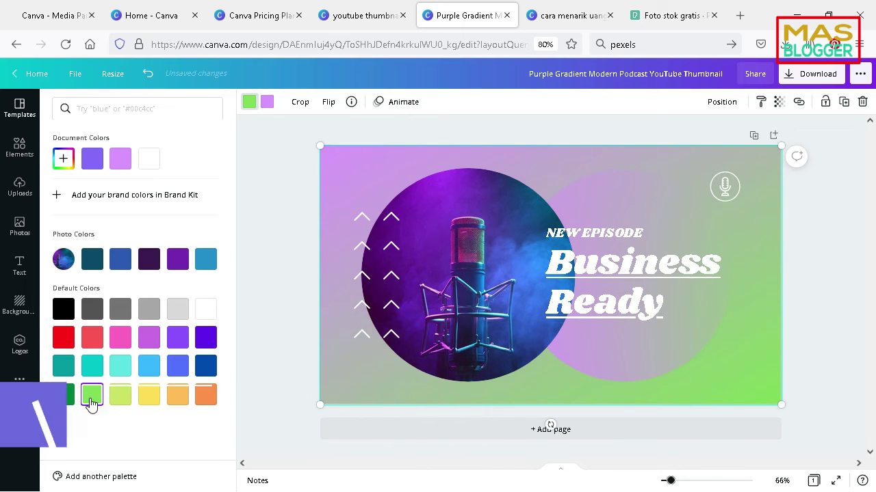
click(342, 191)
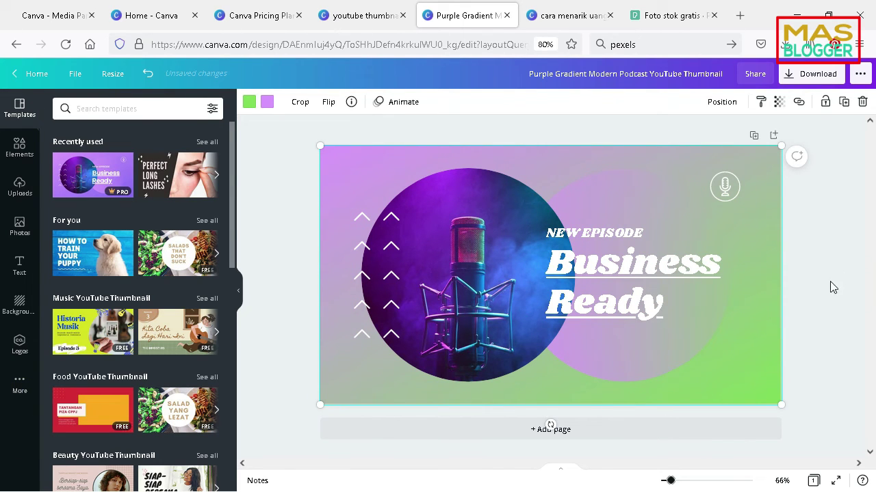
click(848, 263)
click(480, 255)
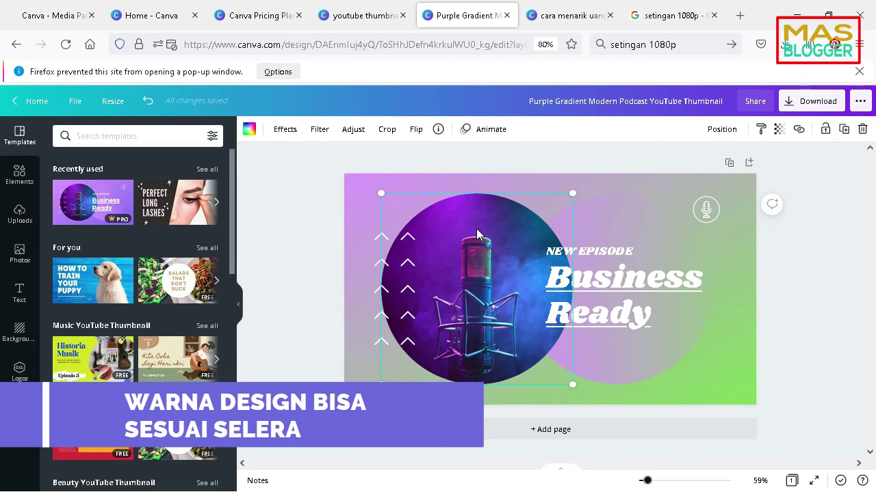
Step: Replace the circle's microphone photo with the uploaded man's photo, nudged up and enlarged
key(Delete)
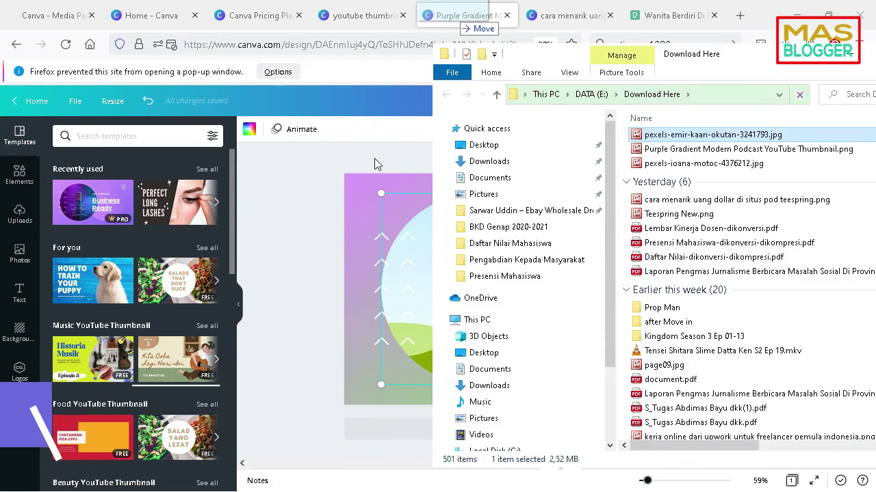
mouse_move(711, 135)
mouse_down()
mouse_move(376, 265)
mouse_move(381, 214)
mouse_up()
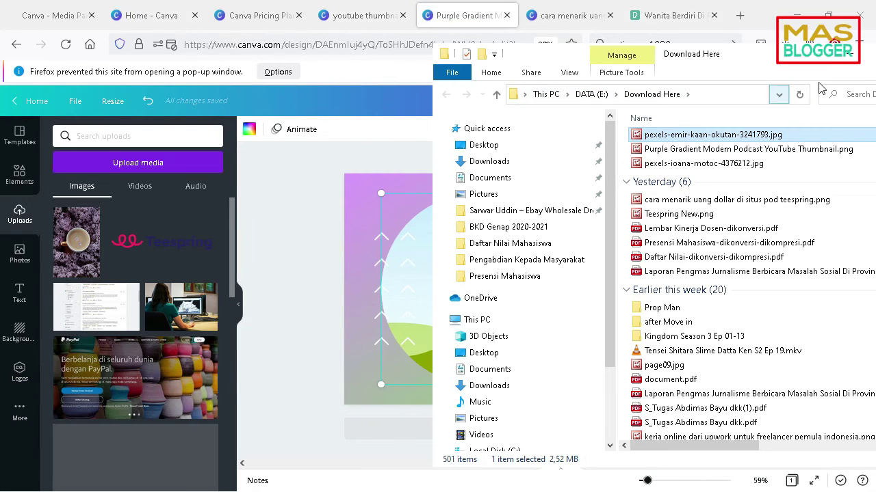
drag(807, 65, 551, 218)
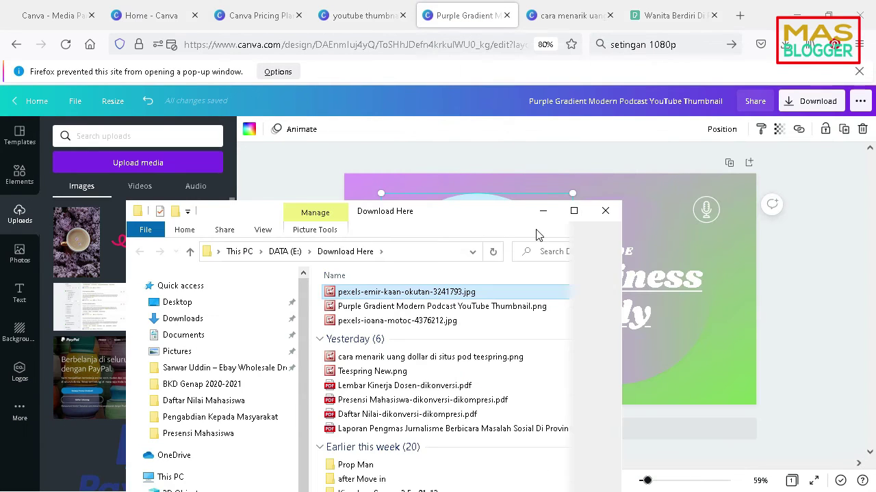
click(543, 216)
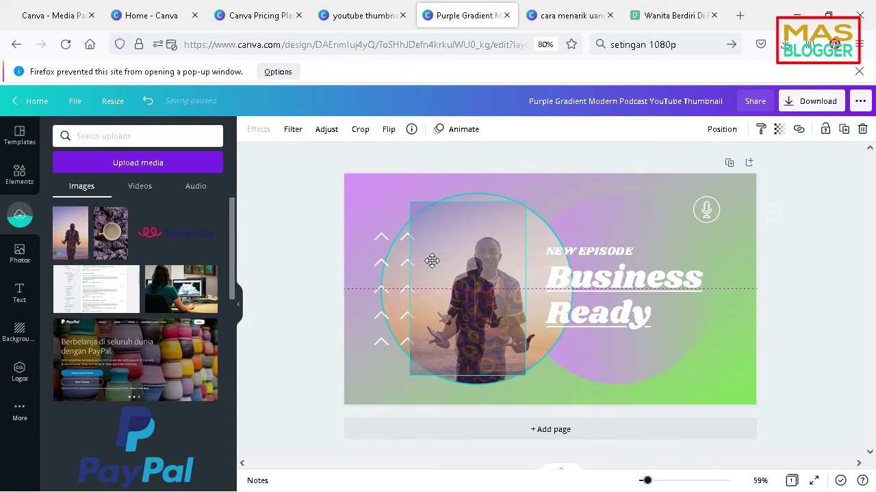
drag(444, 261, 432, 267)
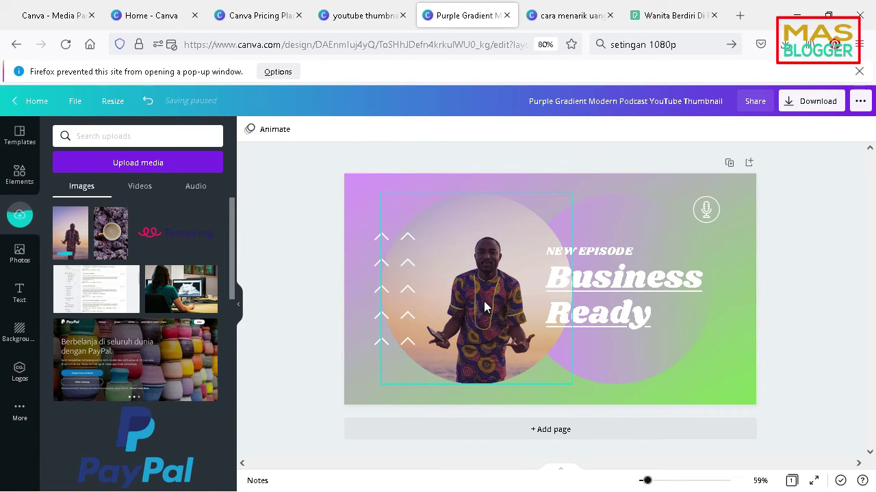
drag(484, 307, 481, 291)
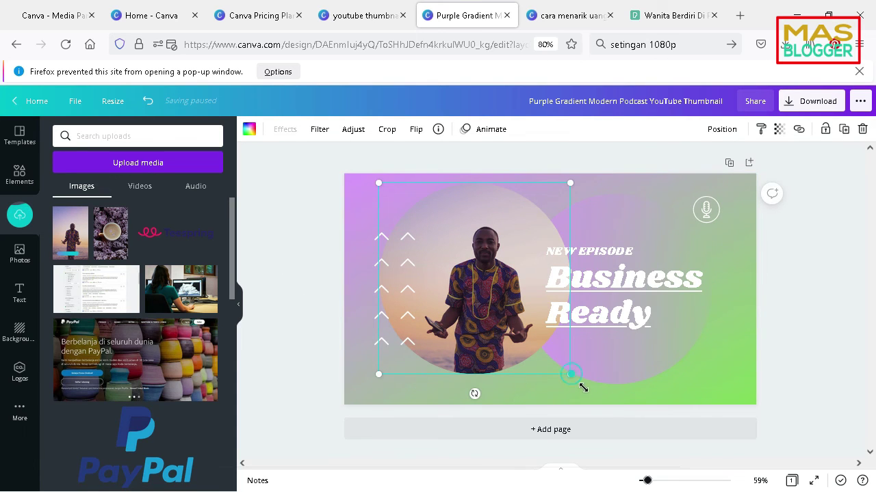
drag(582, 387, 586, 394)
click(482, 412)
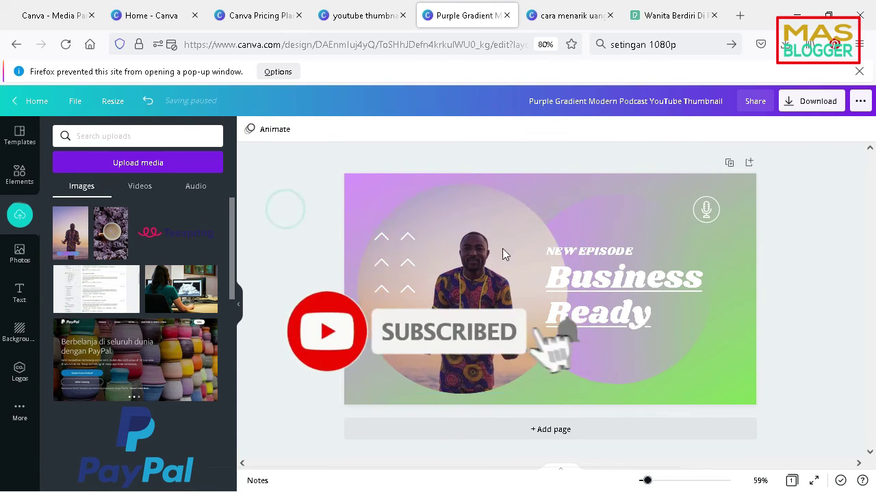
Step: Make the Business Ready and NEW EPISODE heading text black, then return to Canva's home page
click(636, 294)
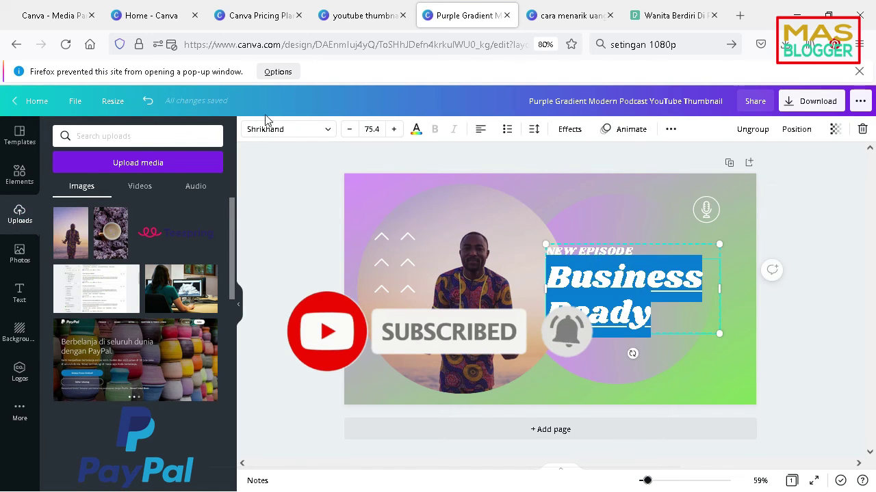
click(416, 128)
click(63, 335)
drag(632, 251, 545, 251)
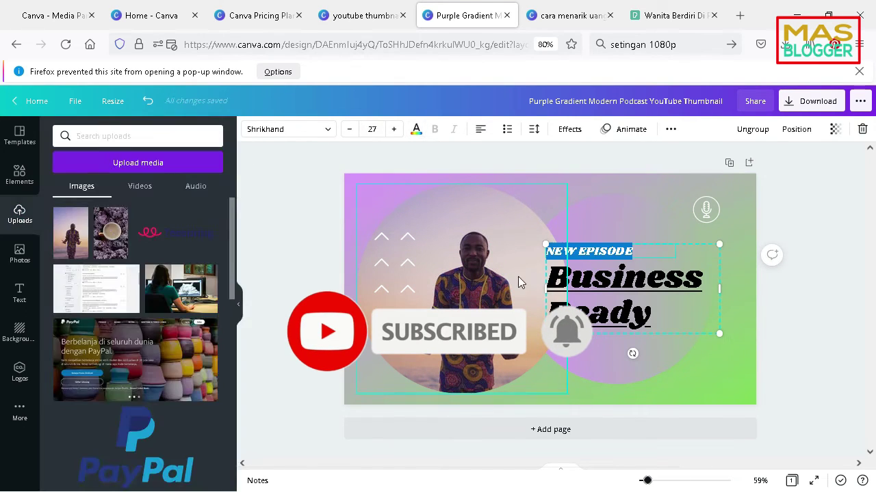
click(416, 129)
click(91, 188)
click(820, 228)
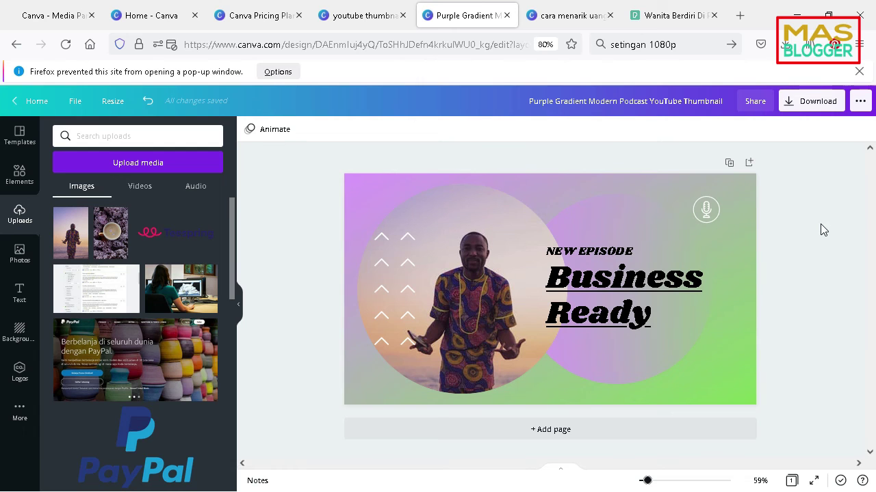
click(164, 16)
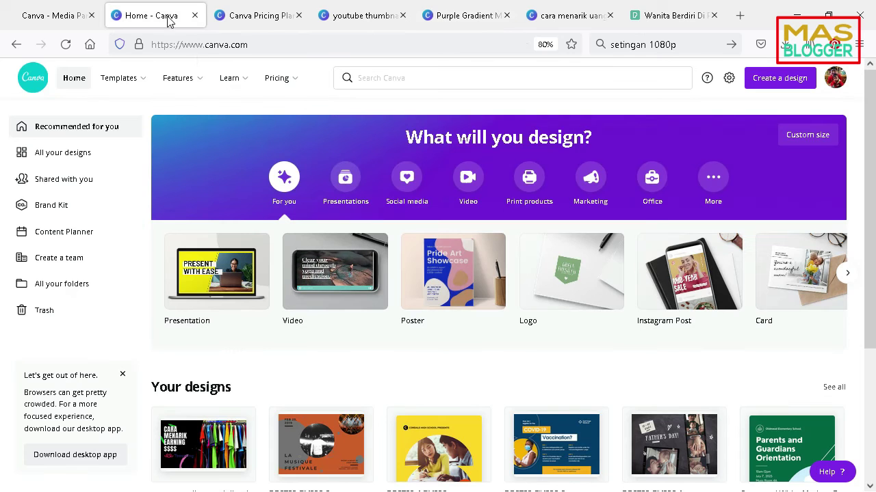